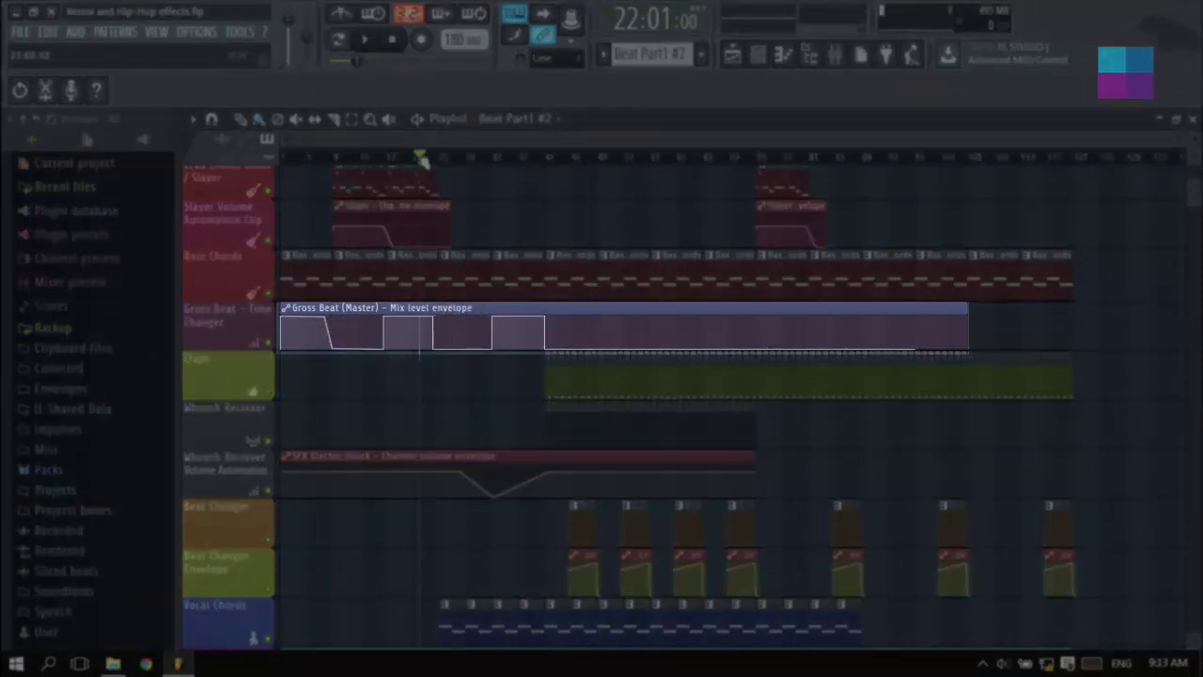
# Step: Audition the arrangement from several playhead positions around bars 29 to 33, finishing with playback from bar 33
pyautogui.moveTo(423, 162)
pyautogui.mouseDown()
pyautogui.moveTo(371, 161)
pyautogui.moveTo(494, 177)
pyautogui.moveTo(480, 175)
pyautogui.mouseUp()
pyautogui.press('space')
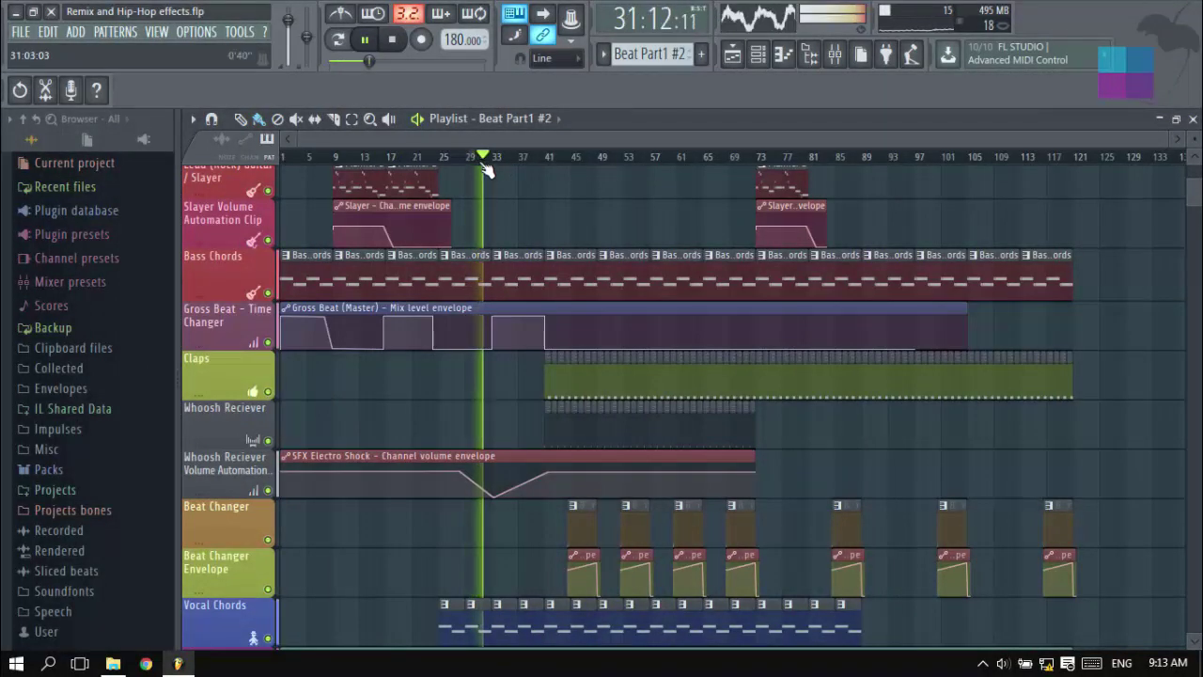
pyautogui.moveTo(486, 170); pyautogui.dragTo(465, 166)
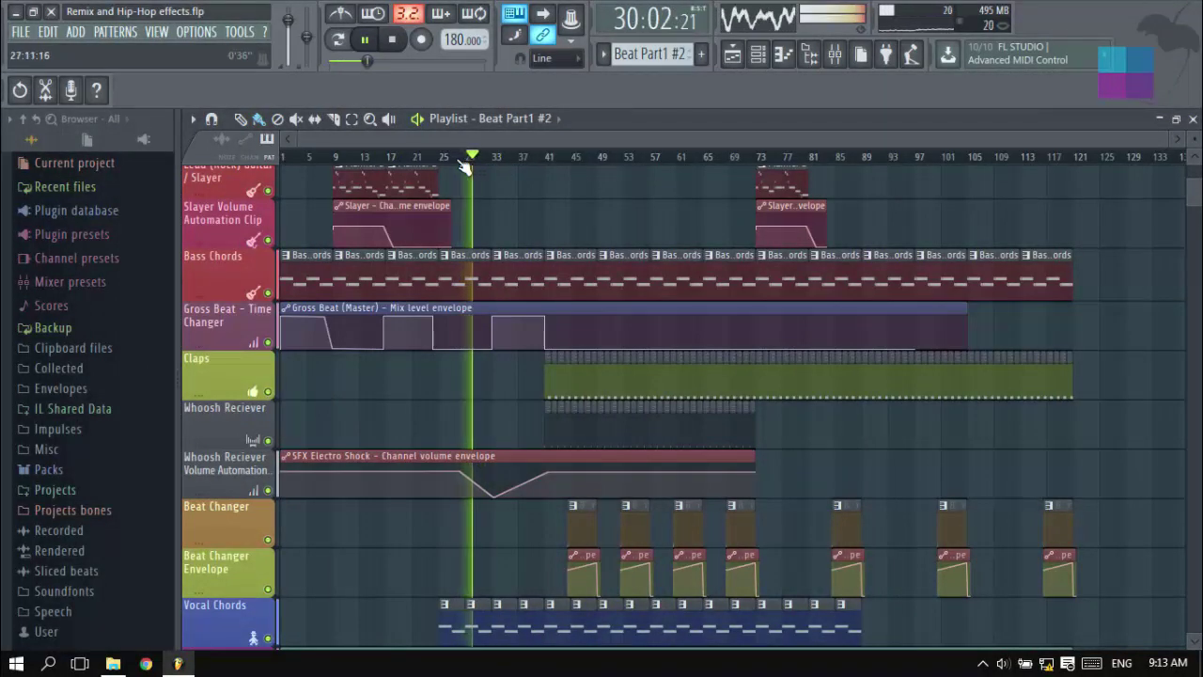
pyautogui.click(461, 166)
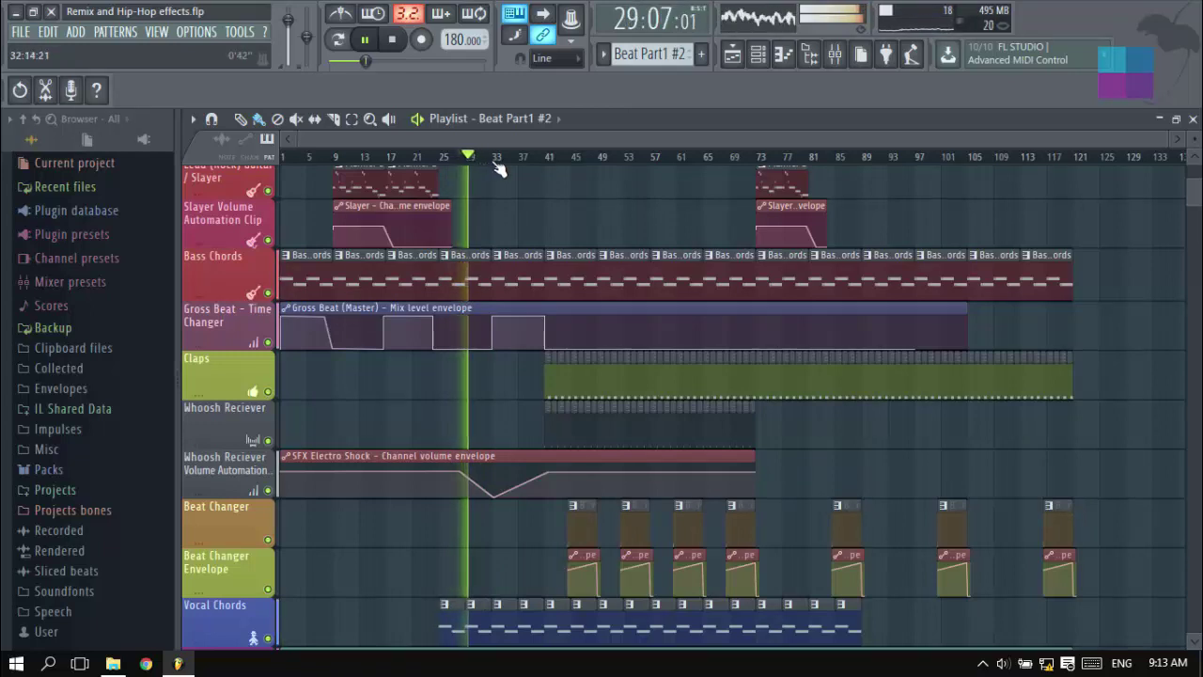
pyautogui.click(497, 167)
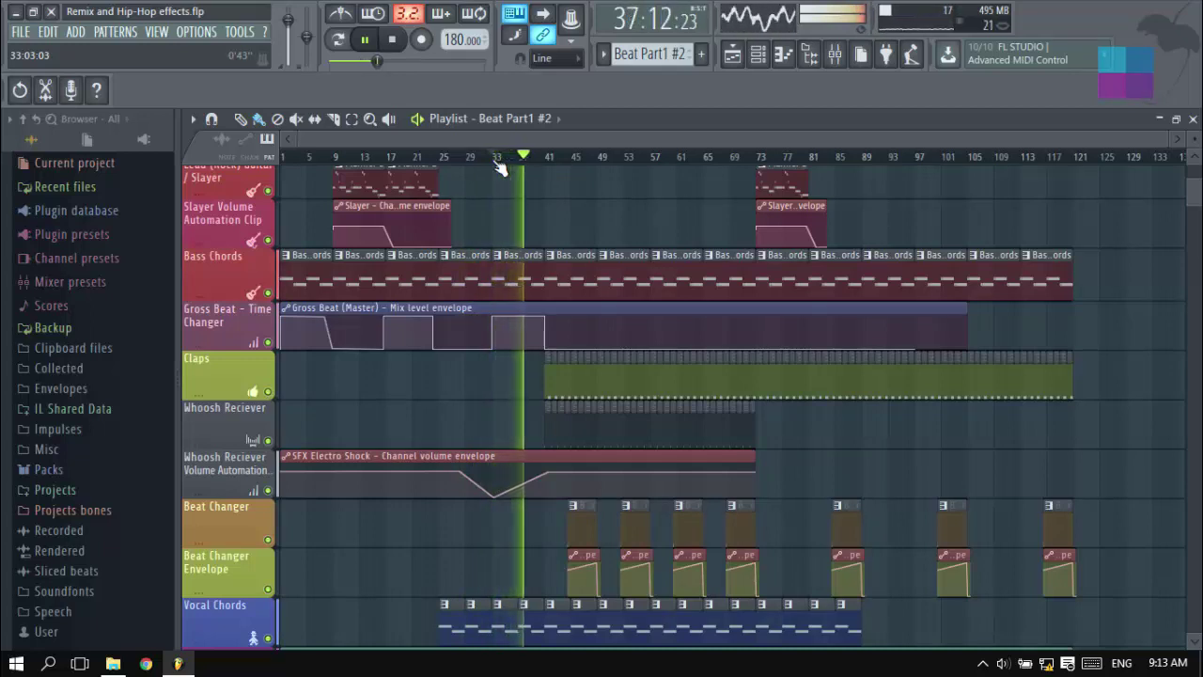
pyautogui.press('space')
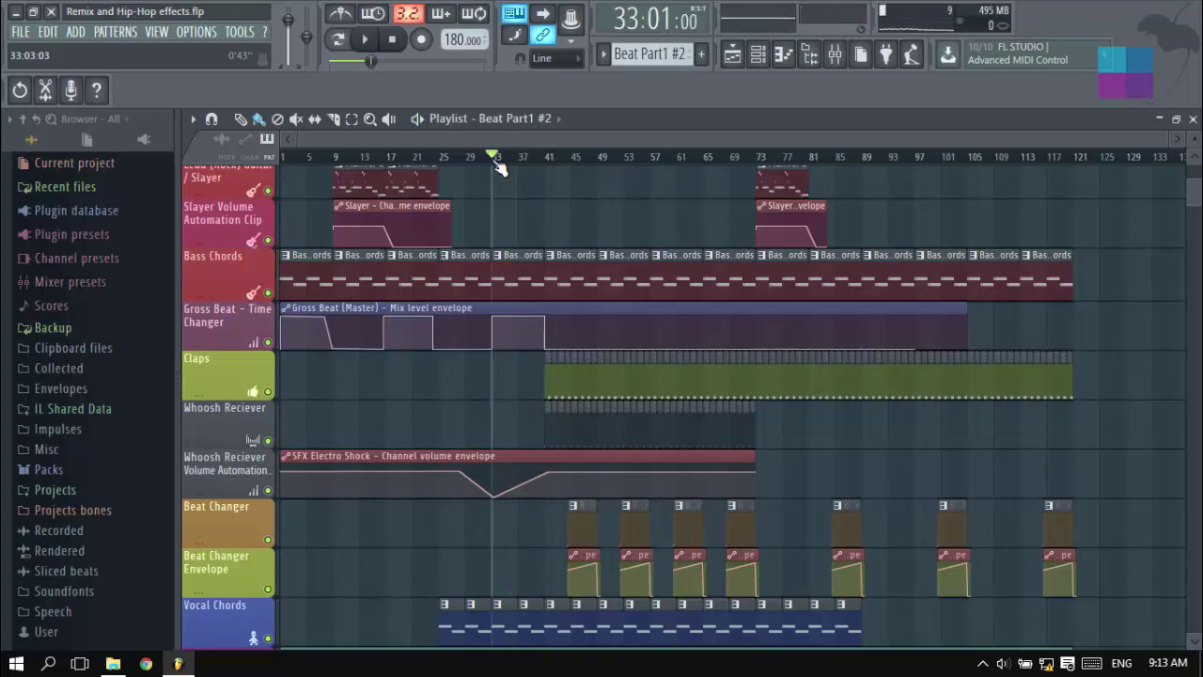
# Step: Raise the Gross Beat mix level envelope point at bar 41 to the top of the clip
pyautogui.moveTo(550, 321)
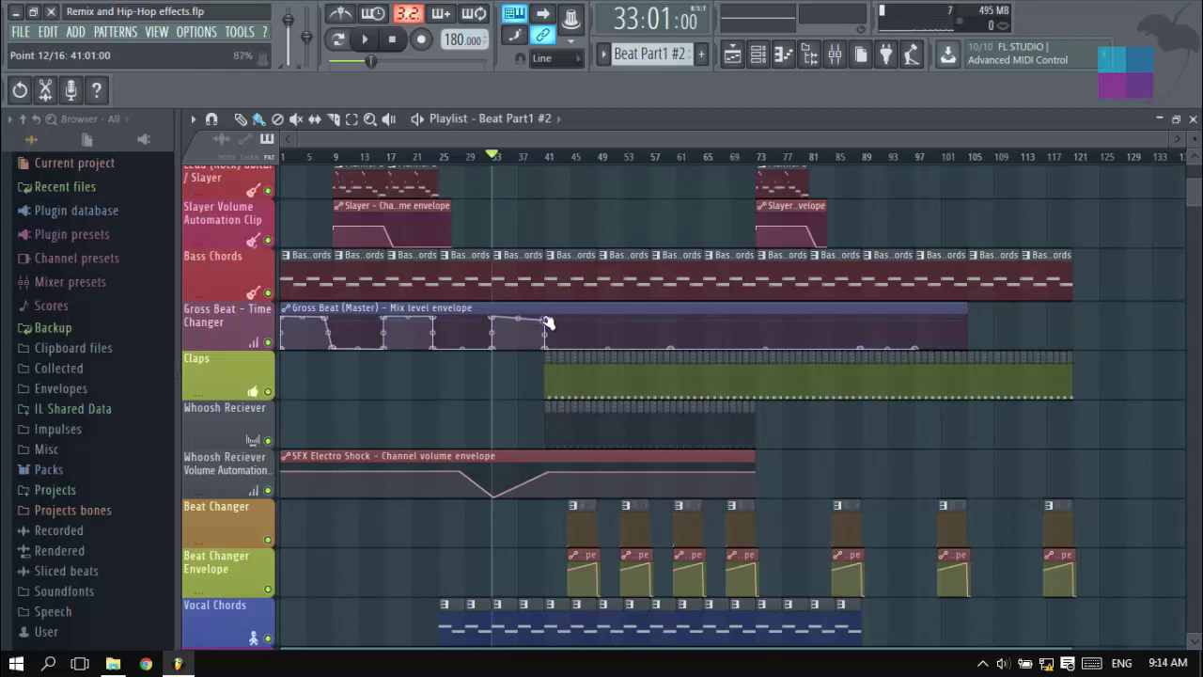
pyautogui.moveTo(547, 322)
pyautogui.mouseDown()
pyautogui.moveTo(542, 349)
pyautogui.moveTo(549, 308)
pyautogui.mouseUp()
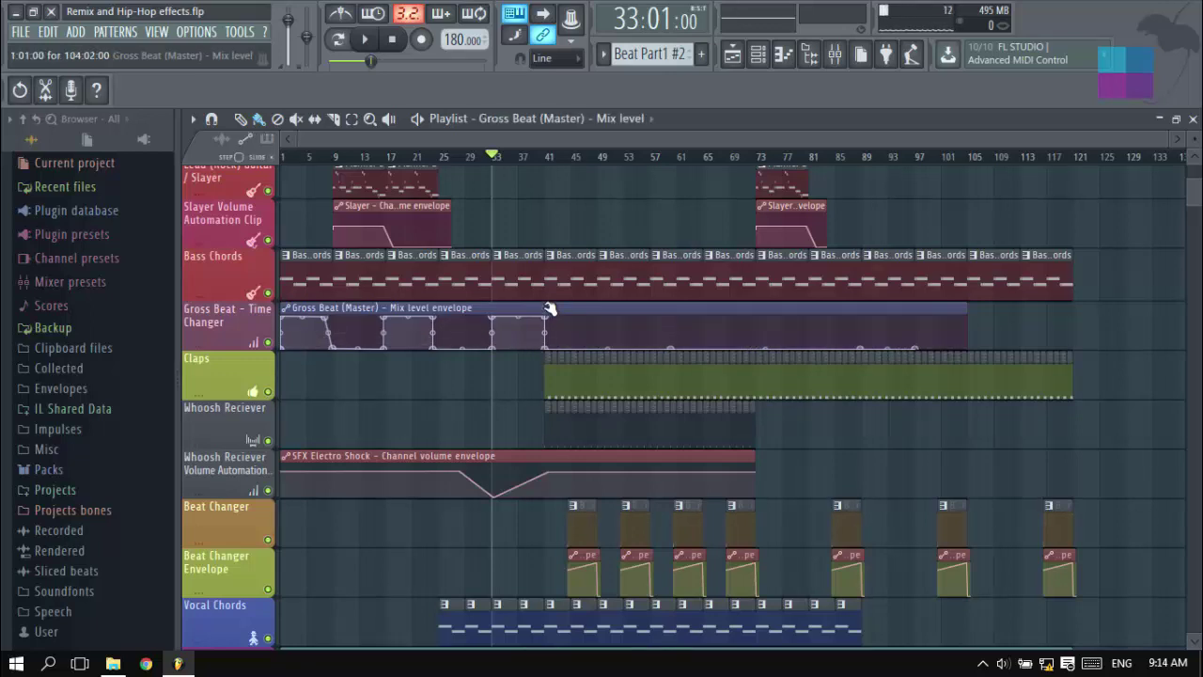
# Step: Play the arrangement from bar 17 through the slayer guitar section and stop it
pyautogui.scroll(2, 520, 264)
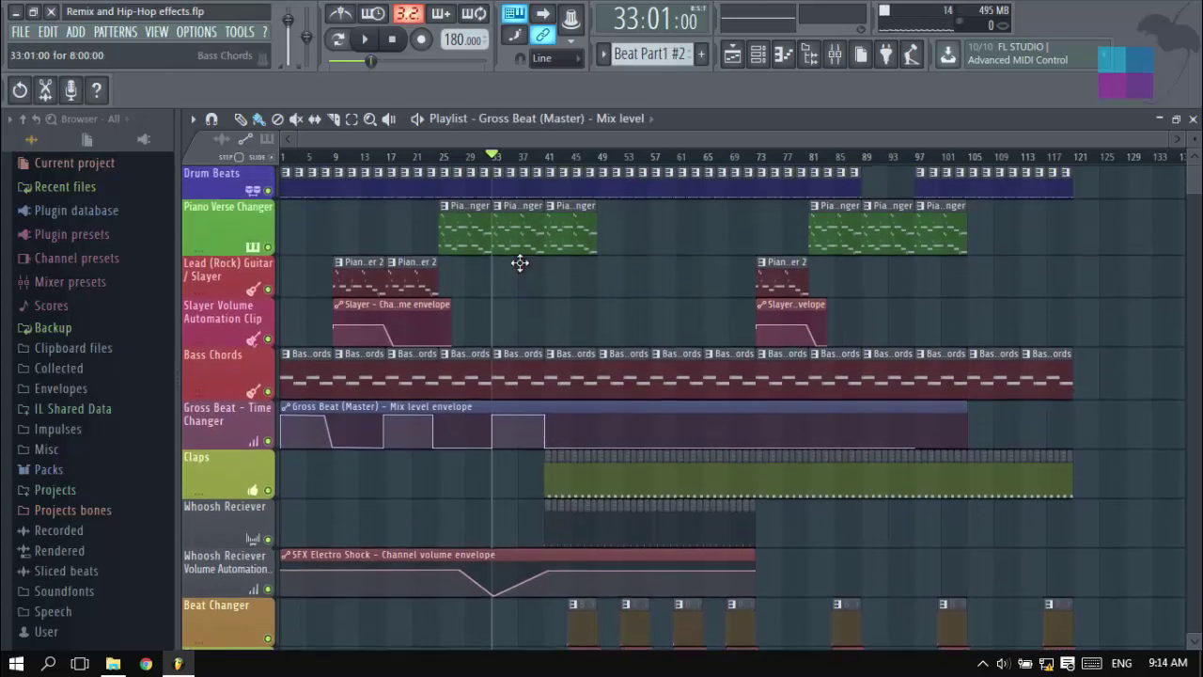
pyautogui.moveTo(434, 161)
pyautogui.mouseDown()
pyautogui.moveTo(379, 164)
pyautogui.moveTo(389, 164)
pyautogui.mouseUp()
pyautogui.press('space')
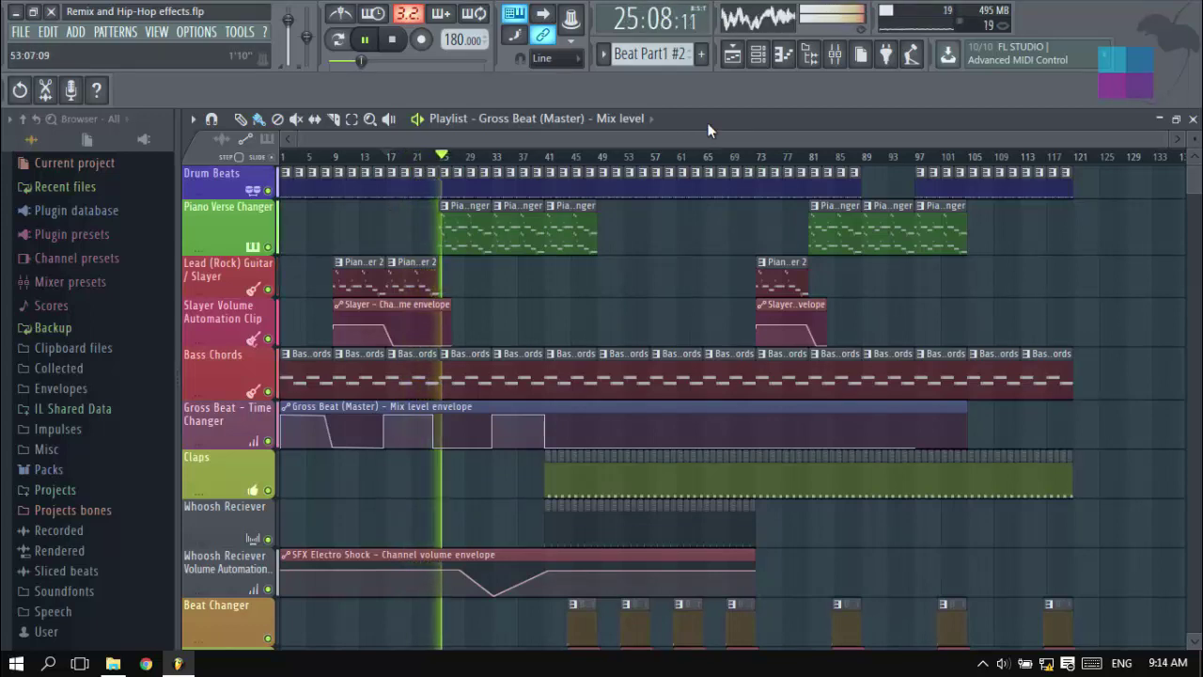
pyautogui.press('space')
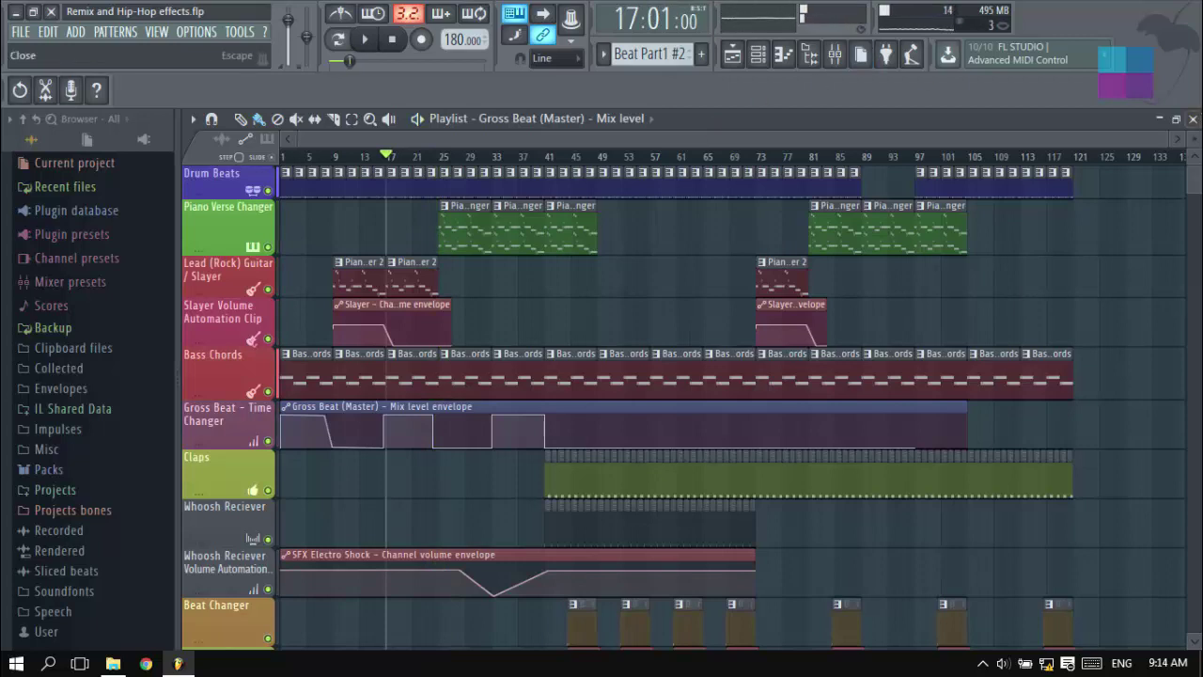
# Step: Create a new project and show the channel rack's step grid beside the browser
pyautogui.click(1192, 118)
pyautogui.click(30, 35)
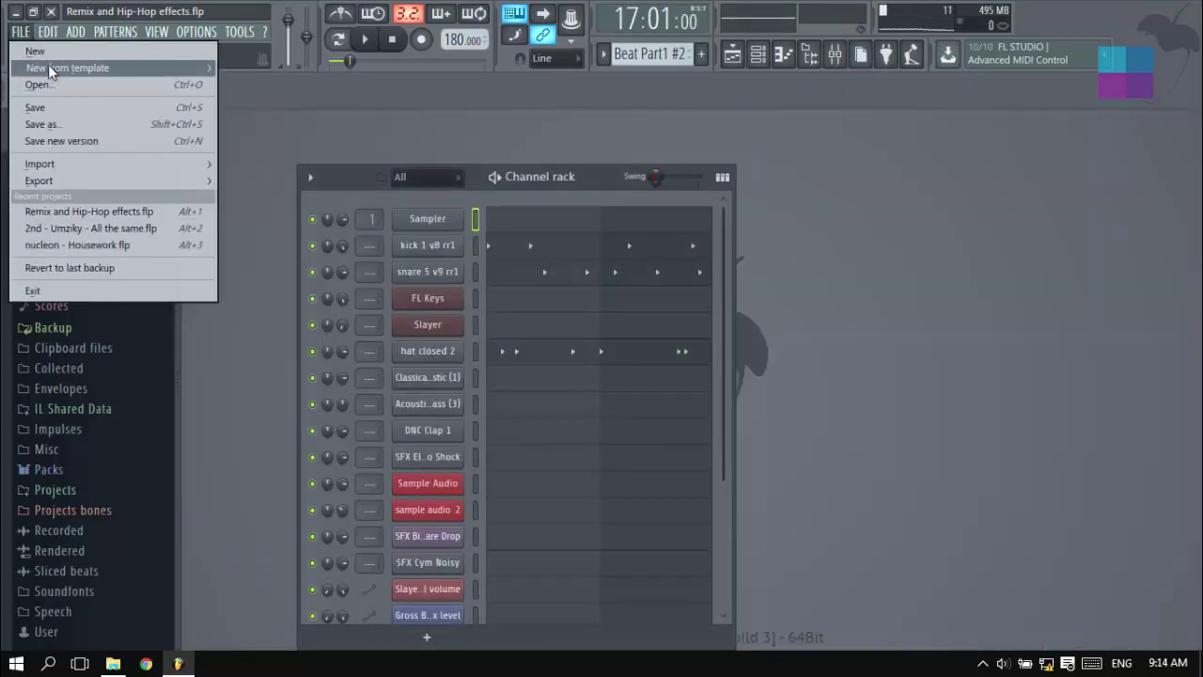
pyautogui.click(50, 50)
pyautogui.press('n')
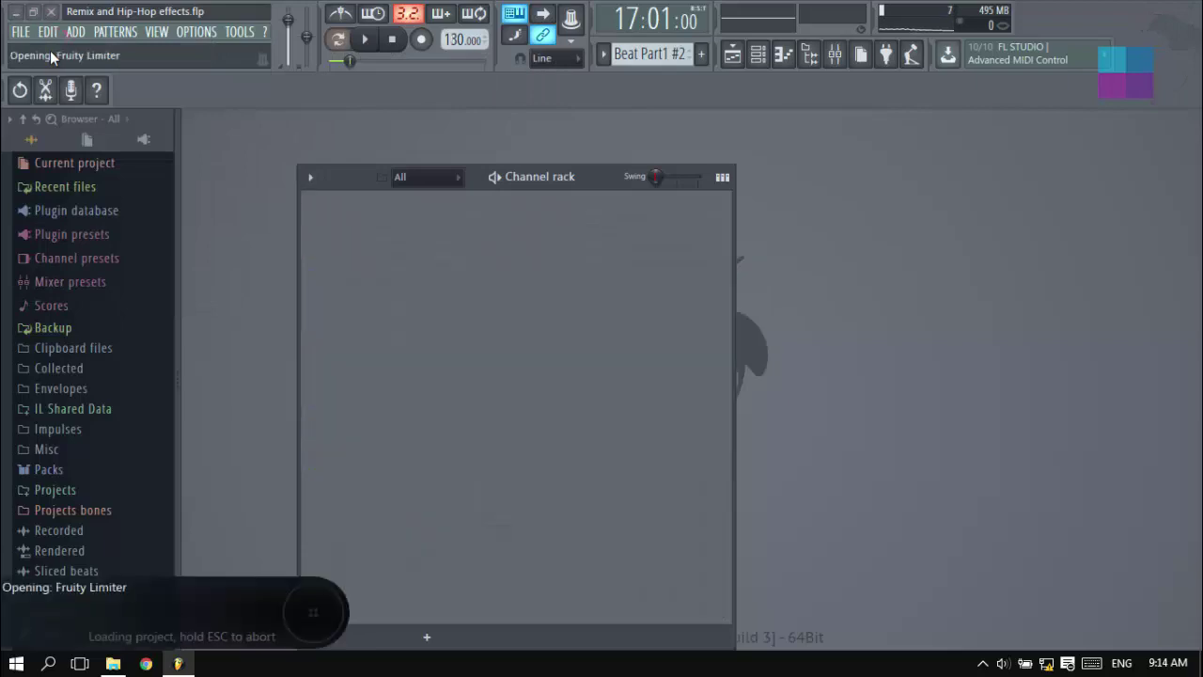
pyautogui.click(722, 177)
pyautogui.moveTo(595, 177); pyautogui.dragTo(482, 134)
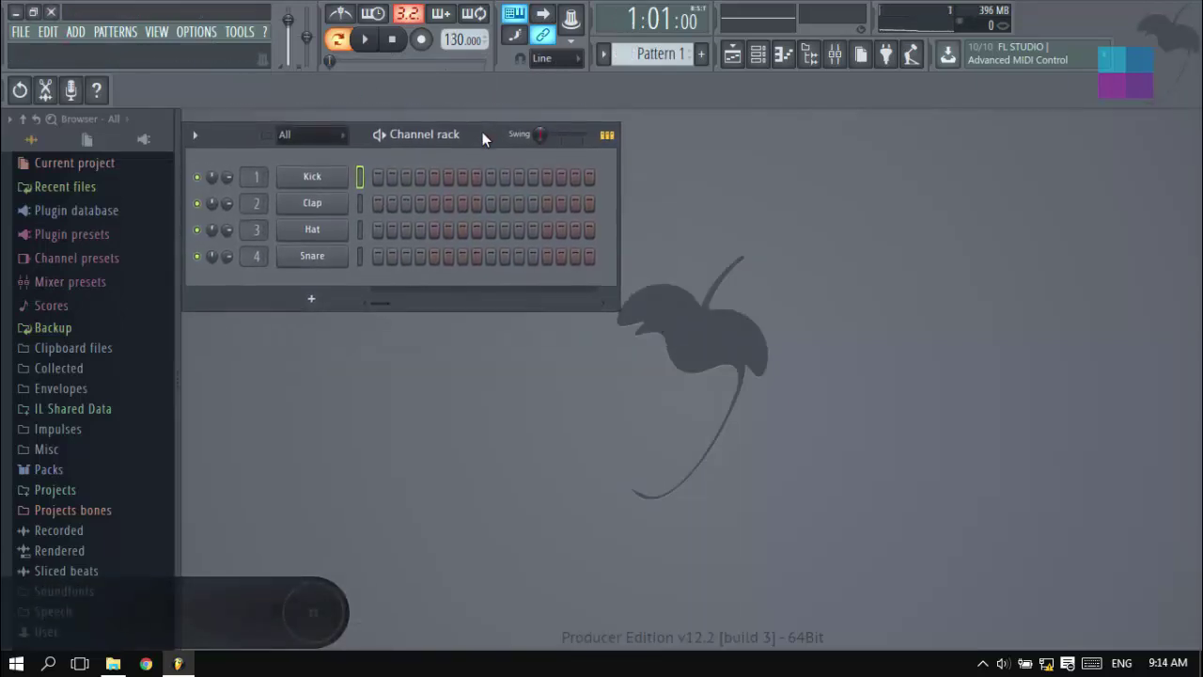
# Step: Place a kick on step 1 and hats on steps 3 and 4 while the pattern plays
pyautogui.click(377, 179)
pyautogui.press('space')
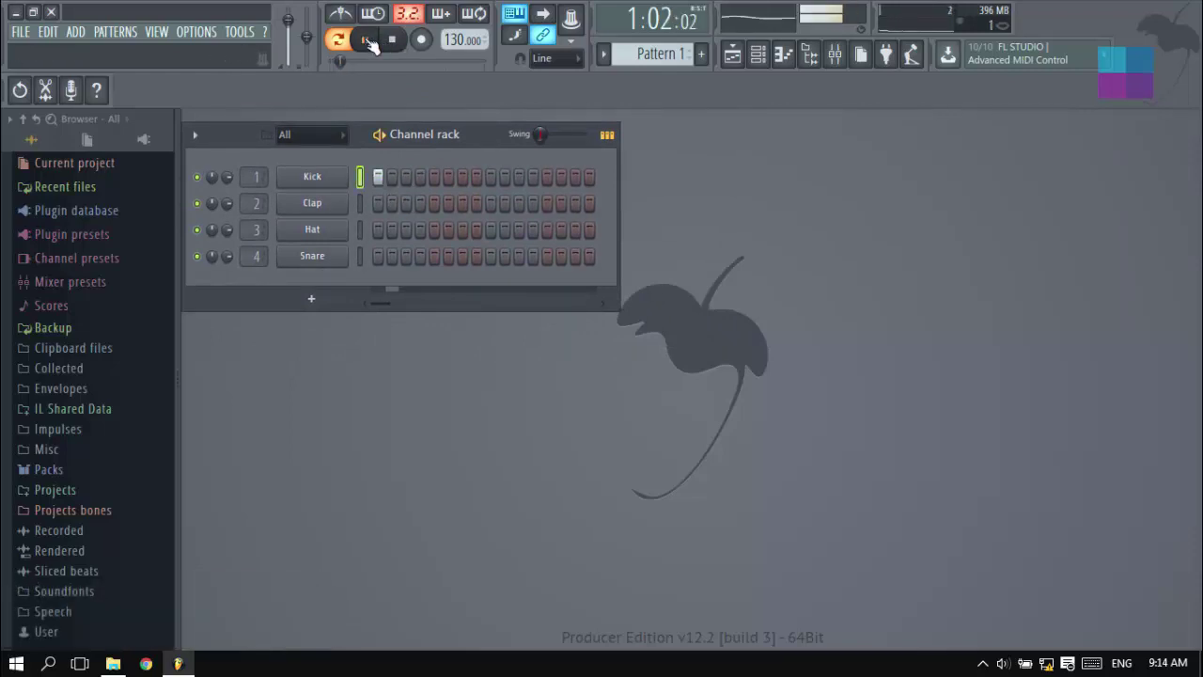
pyautogui.click(406, 230)
pyautogui.click(420, 231)
pyautogui.click(434, 230)
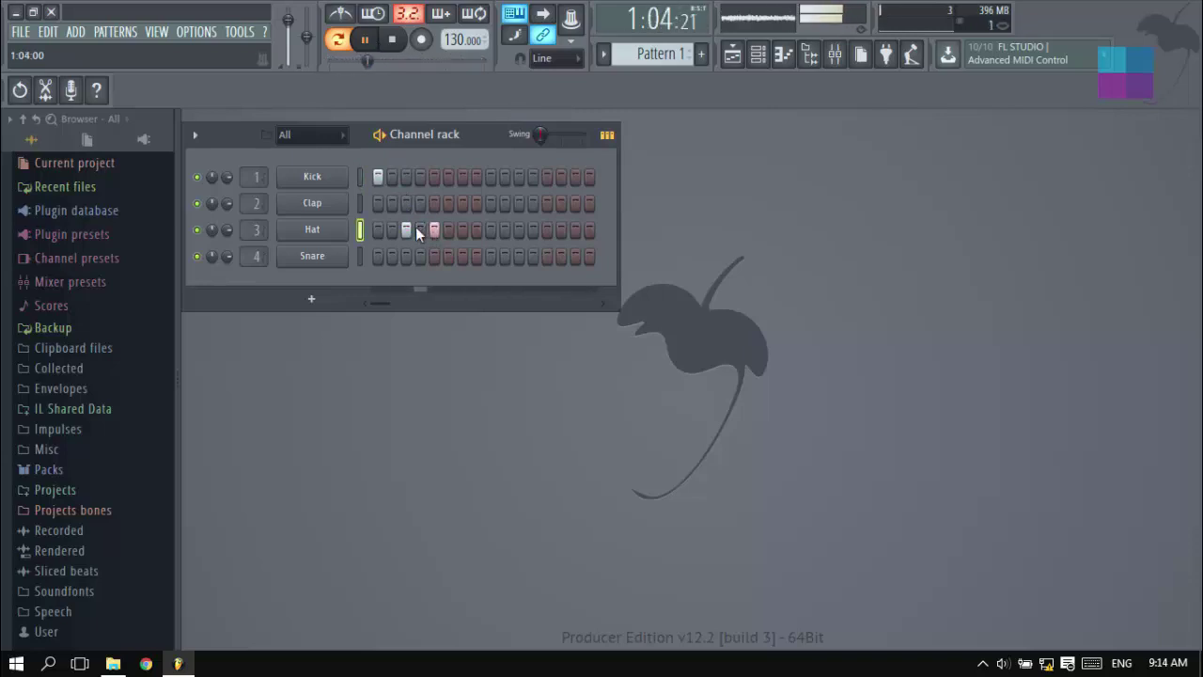
pyautogui.click(420, 230)
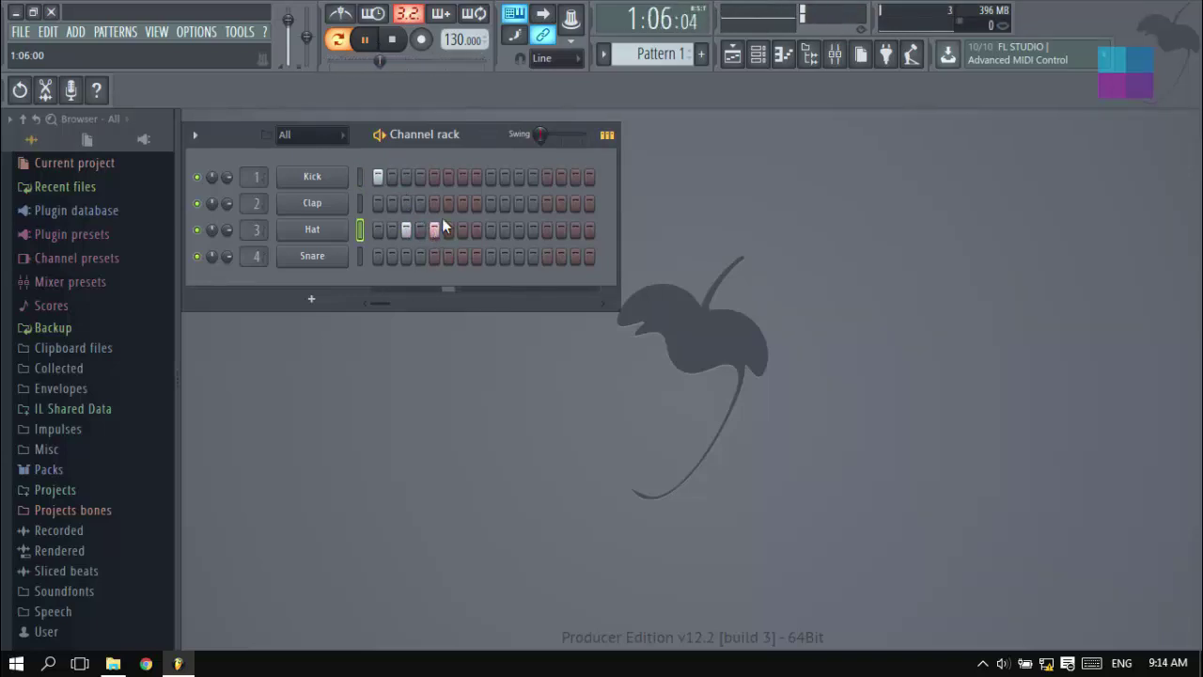
pyautogui.click(421, 228)
pyautogui.click(435, 225)
# Step: Place a clap on step 5 and hats on steps 7 and 8 of the pattern
pyautogui.click(446, 204)
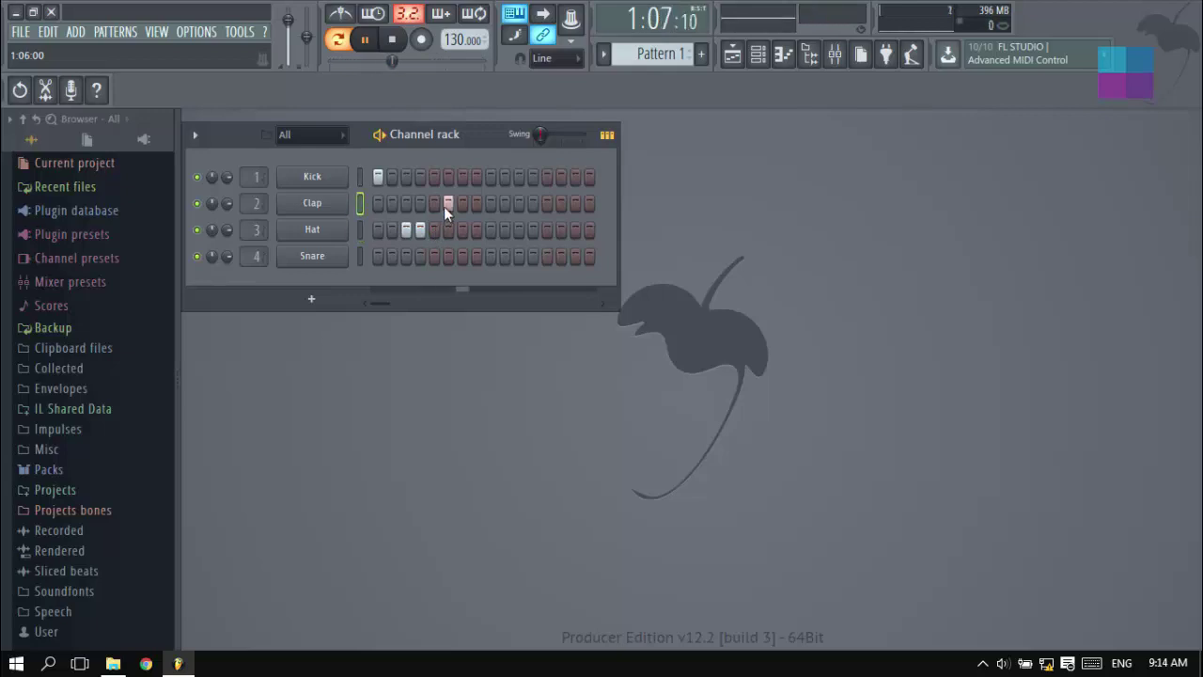
pyautogui.click(476, 229)
pyautogui.click(492, 230)
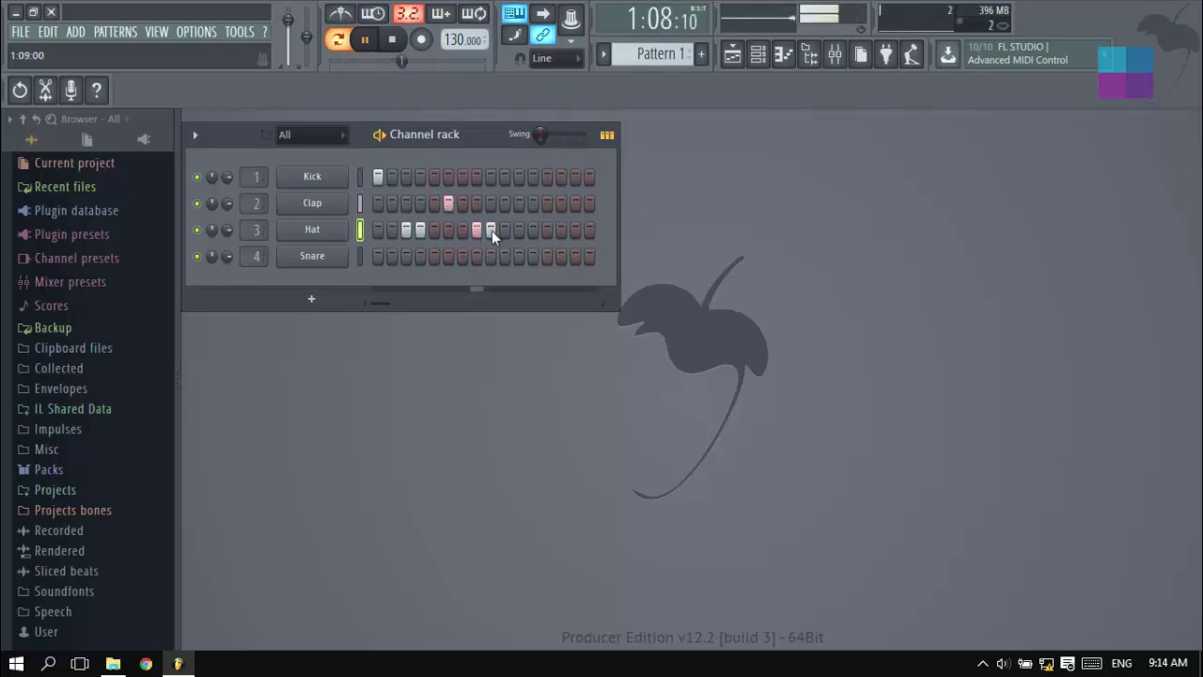
pyautogui.click(437, 202)
pyautogui.click(445, 202)
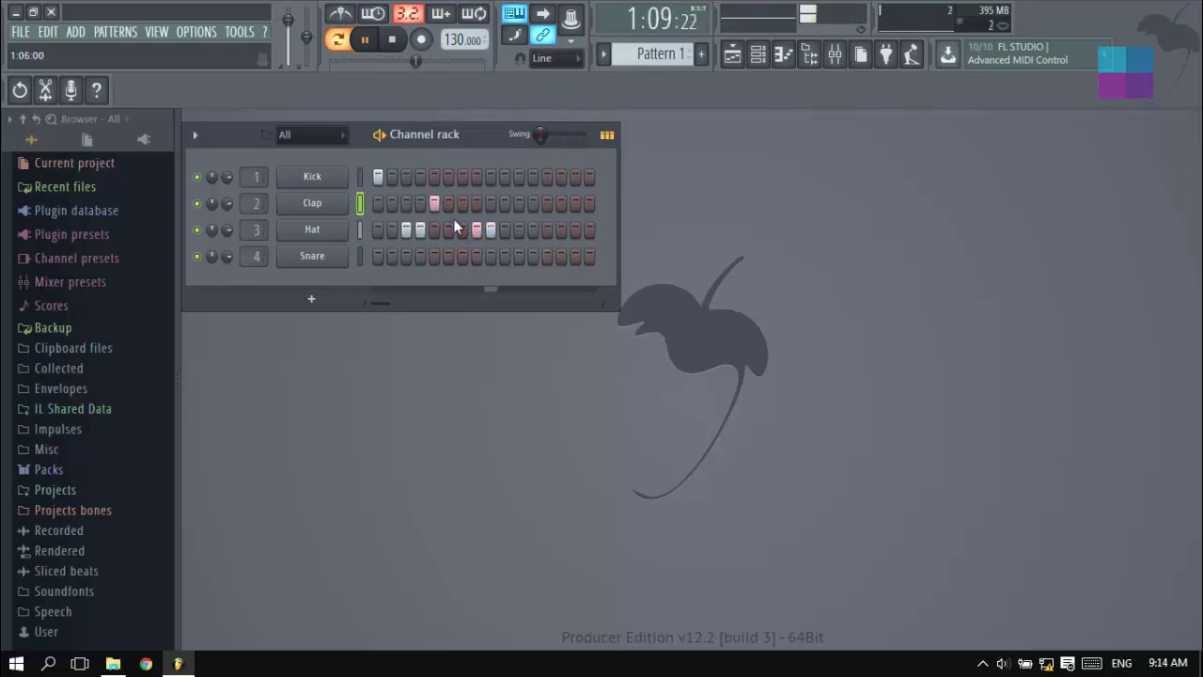
pyautogui.click(463, 228)
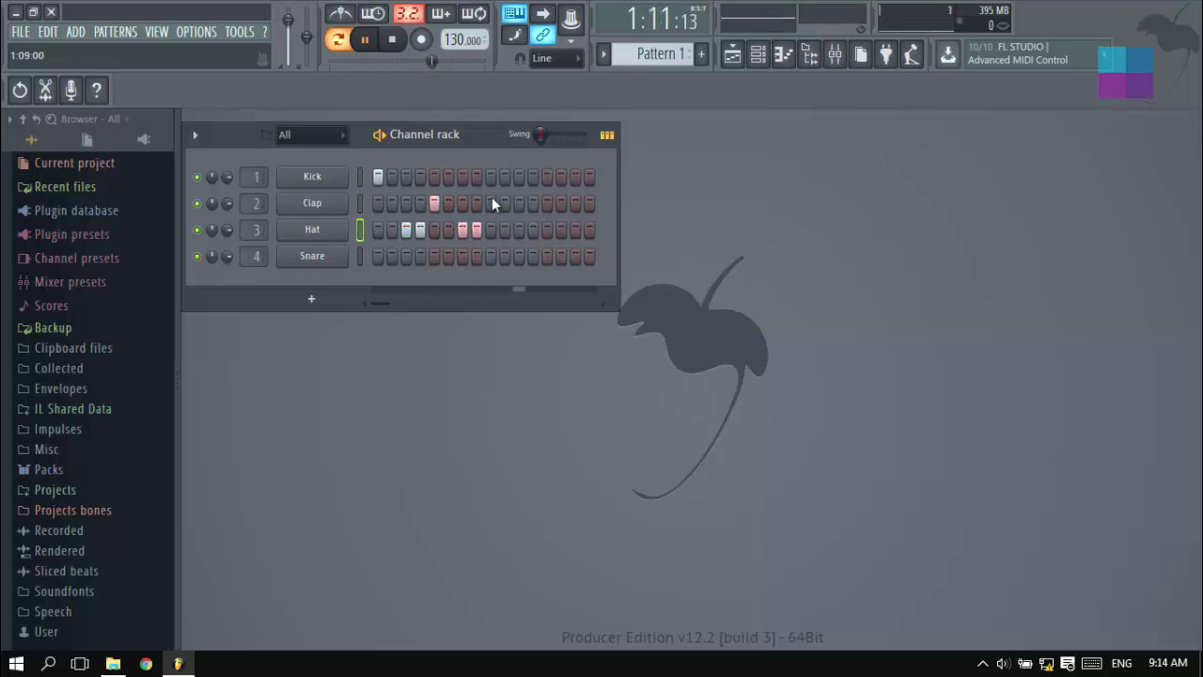
# Step: Place hats on steps 11 and 12 of the pattern
pyautogui.click(506, 232)
pyautogui.click(518, 231)
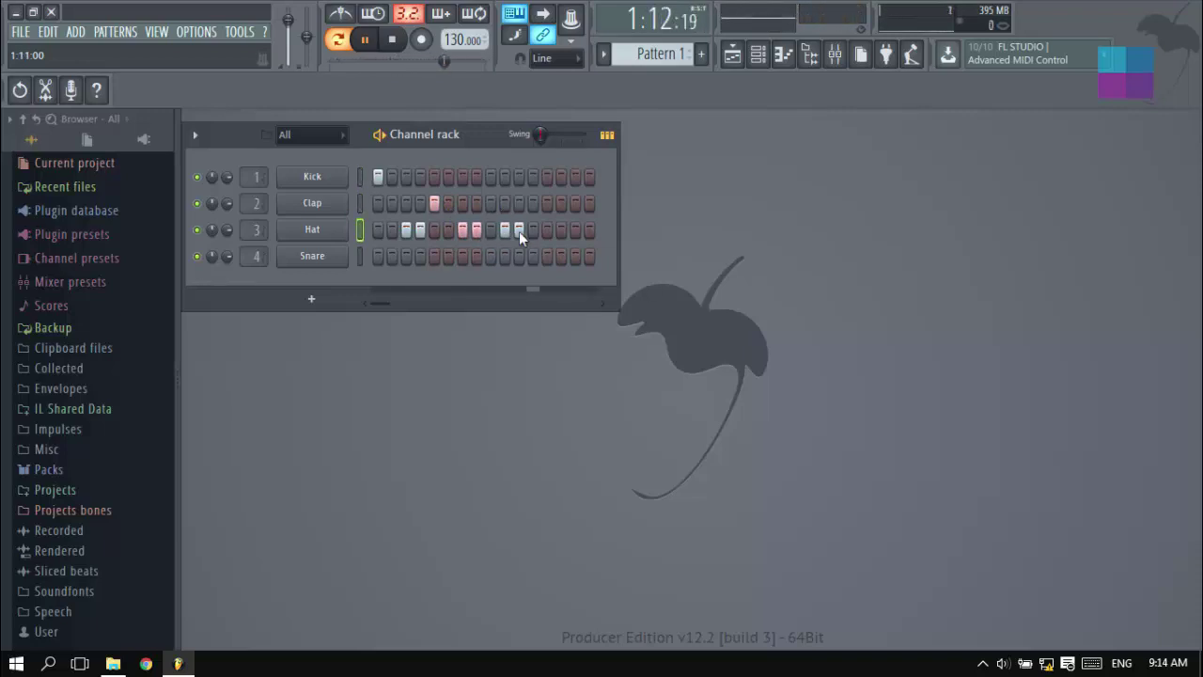
pyautogui.click(505, 230)
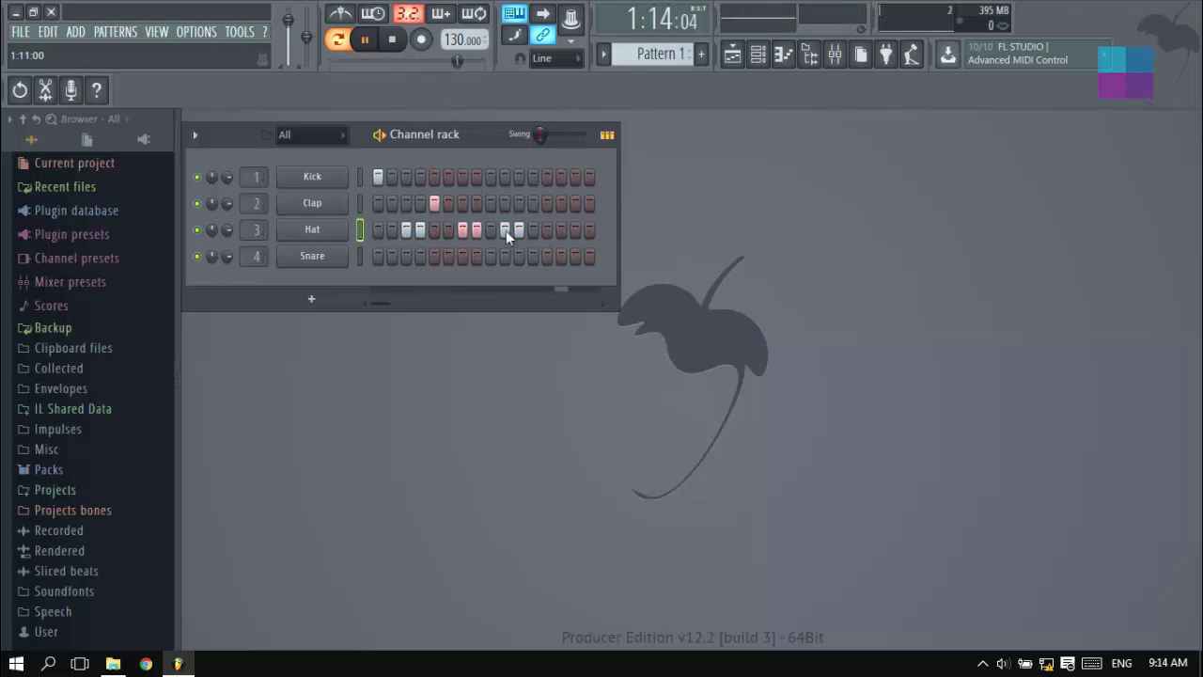
pyautogui.click(530, 230)
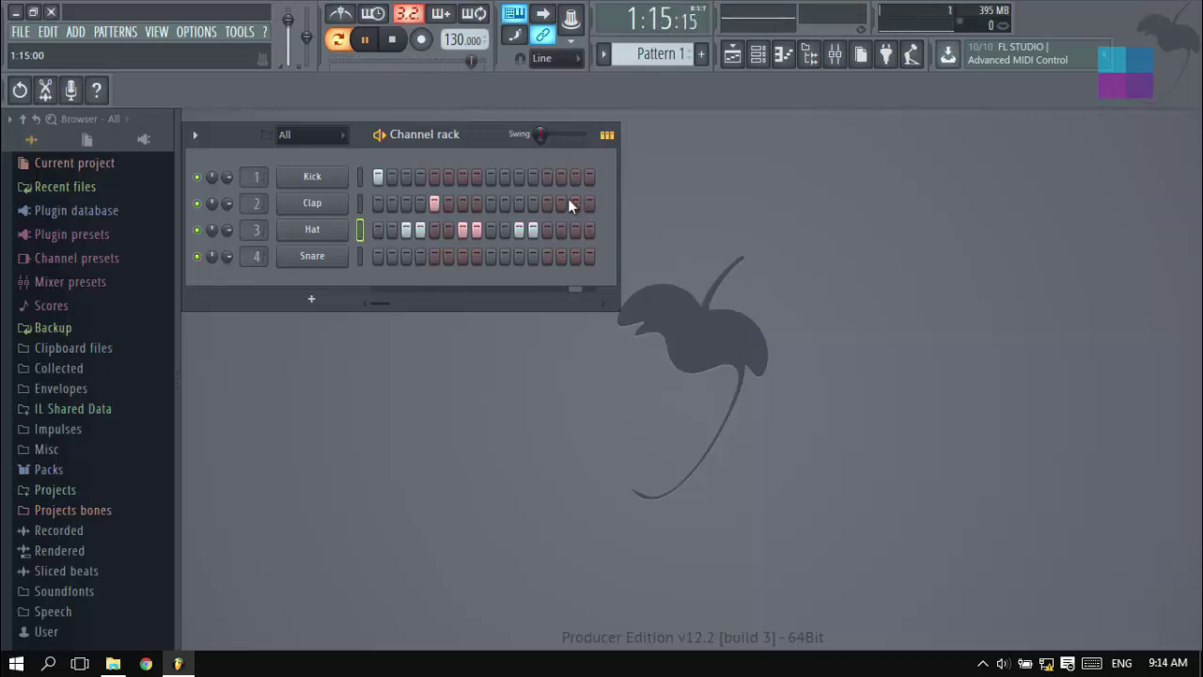
# Step: Complete the pattern's last beat with a clap on step 13, a kick on step 14 and hats on steps 15 and 16
pyautogui.click(562, 201)
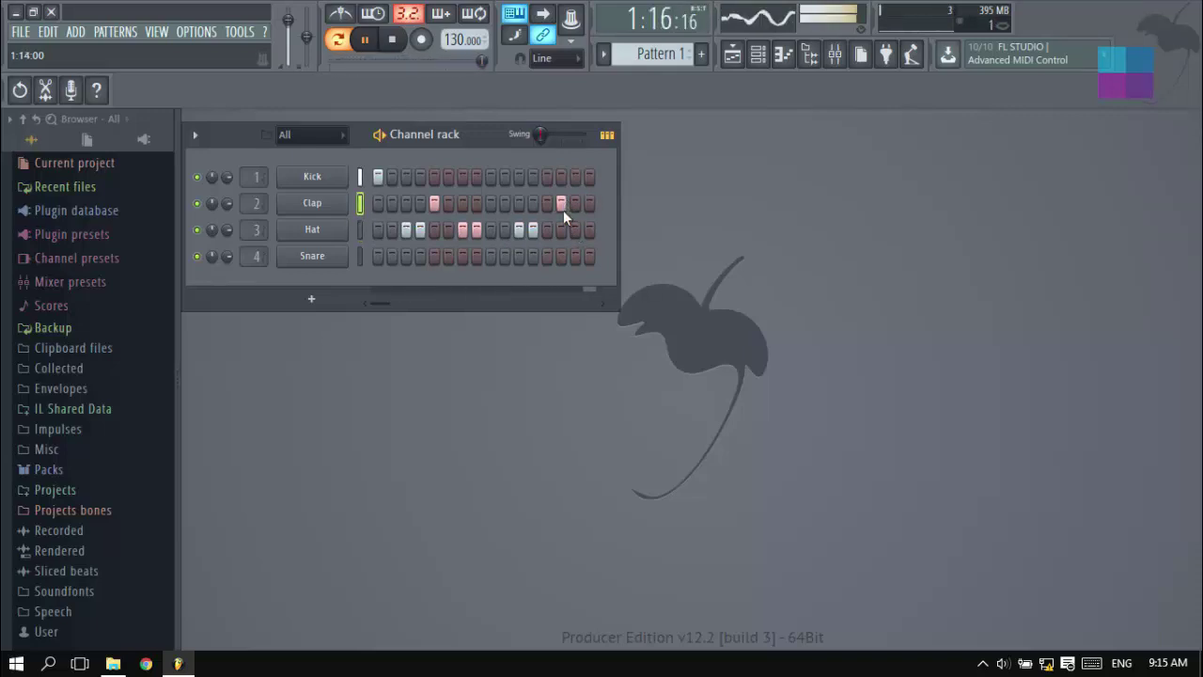
pyautogui.click(557, 202)
pyautogui.click(550, 203)
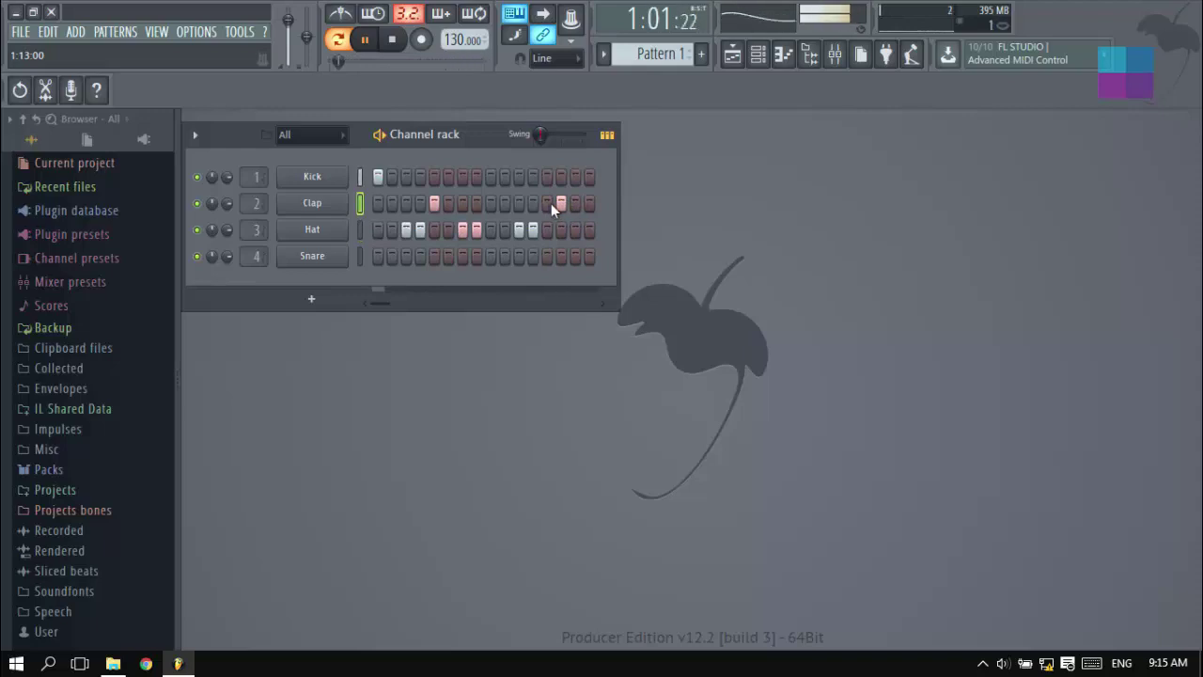
pyautogui.click(574, 229)
pyautogui.click(588, 230)
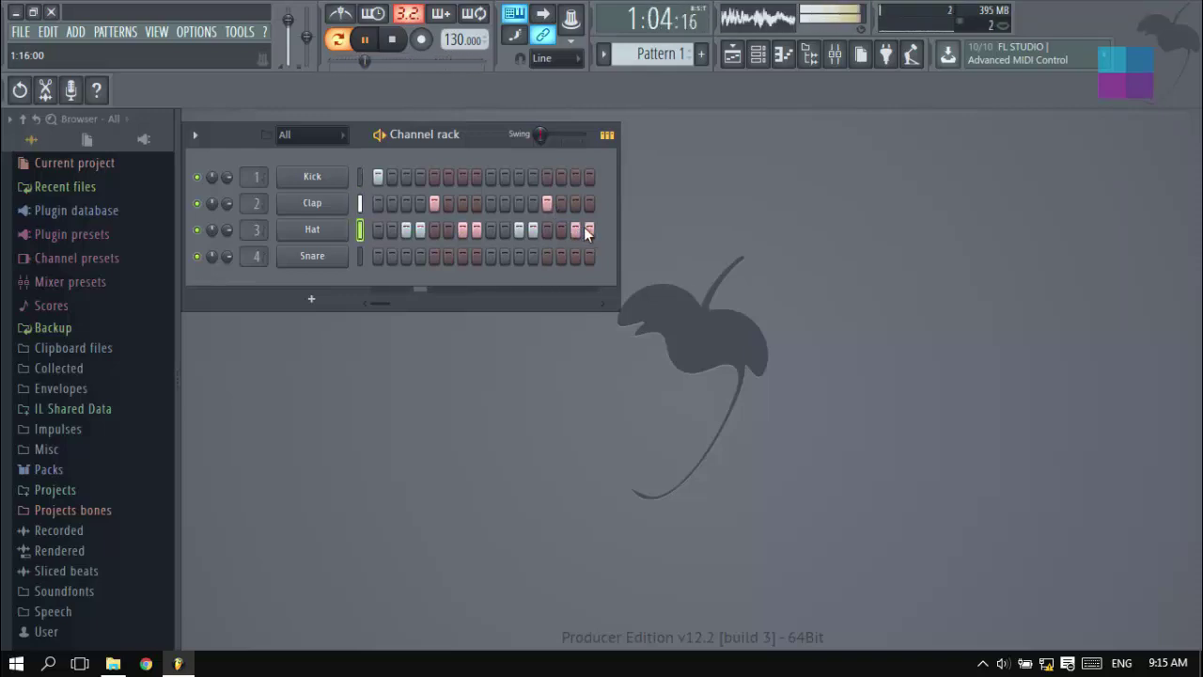
pyautogui.click(561, 178)
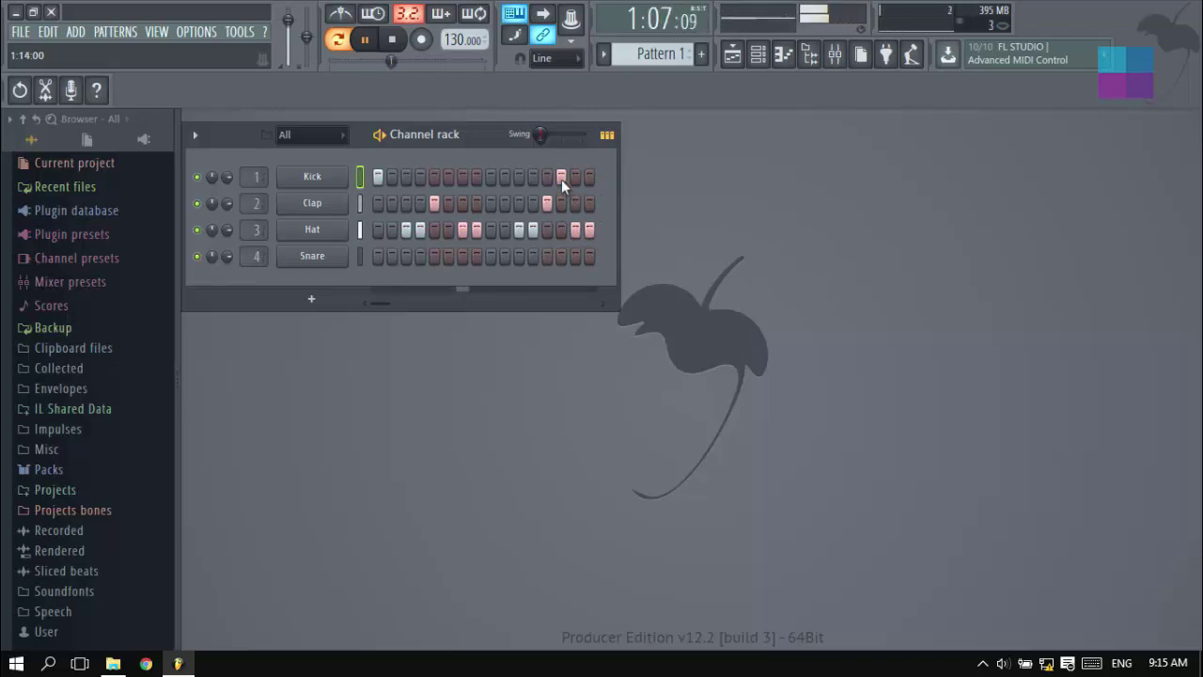
# Step: Place snares on steps 2, 10 and 15 only
pyautogui.moveTo(395, 267); pyautogui.dragTo(683, 249)
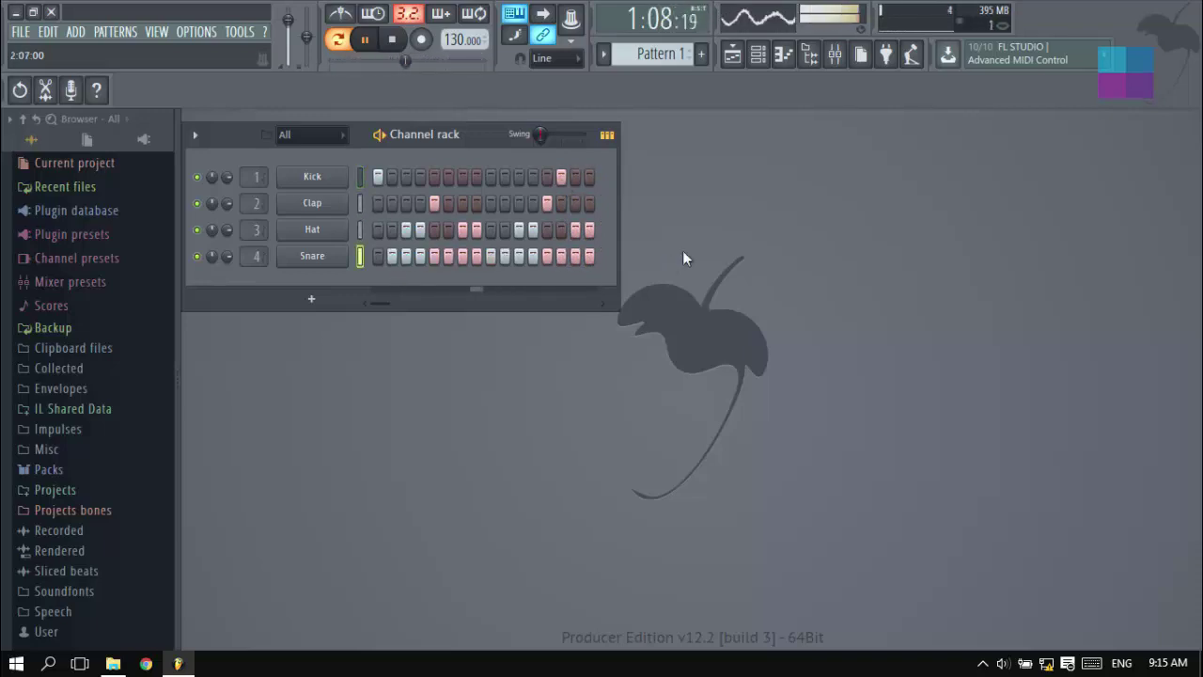
pyautogui.moveTo(377, 266)
pyautogui.mouseDown()
pyautogui.moveTo(383, 255)
pyautogui.moveTo(532, 264)
pyautogui.mouseUp()
pyautogui.click(394, 252)
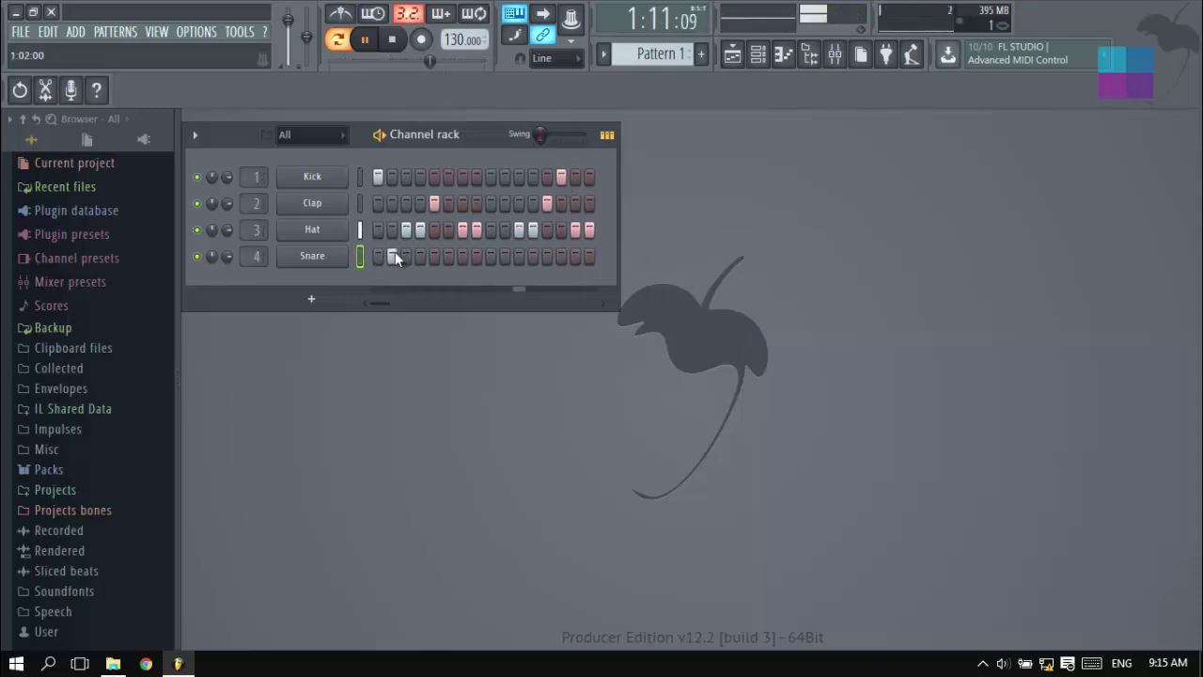
pyautogui.click(504, 256)
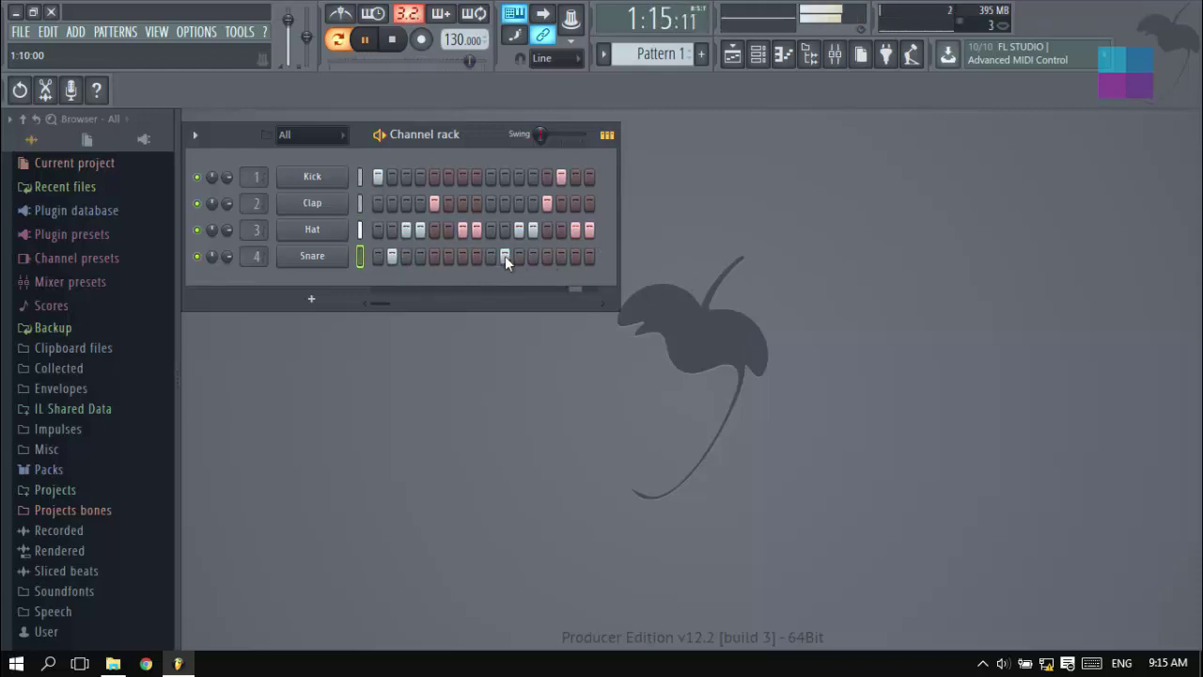
pyautogui.click(574, 258)
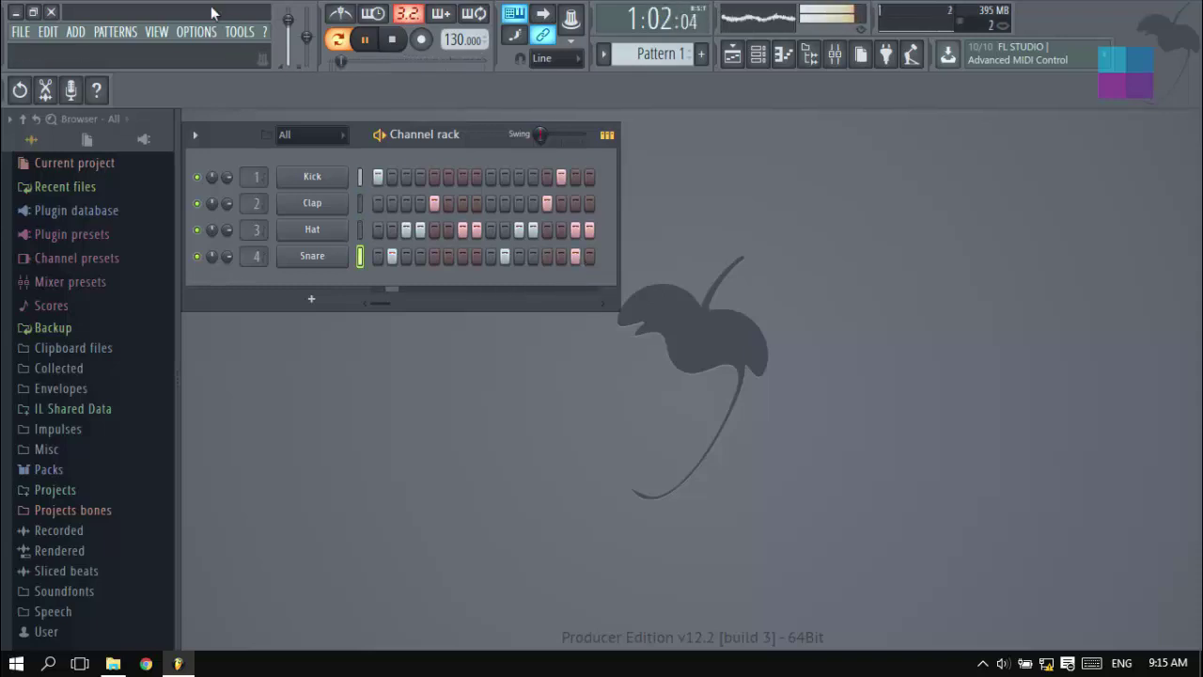
# Step: Stop the pattern playback and open the mixer
pyautogui.click(184, 33)
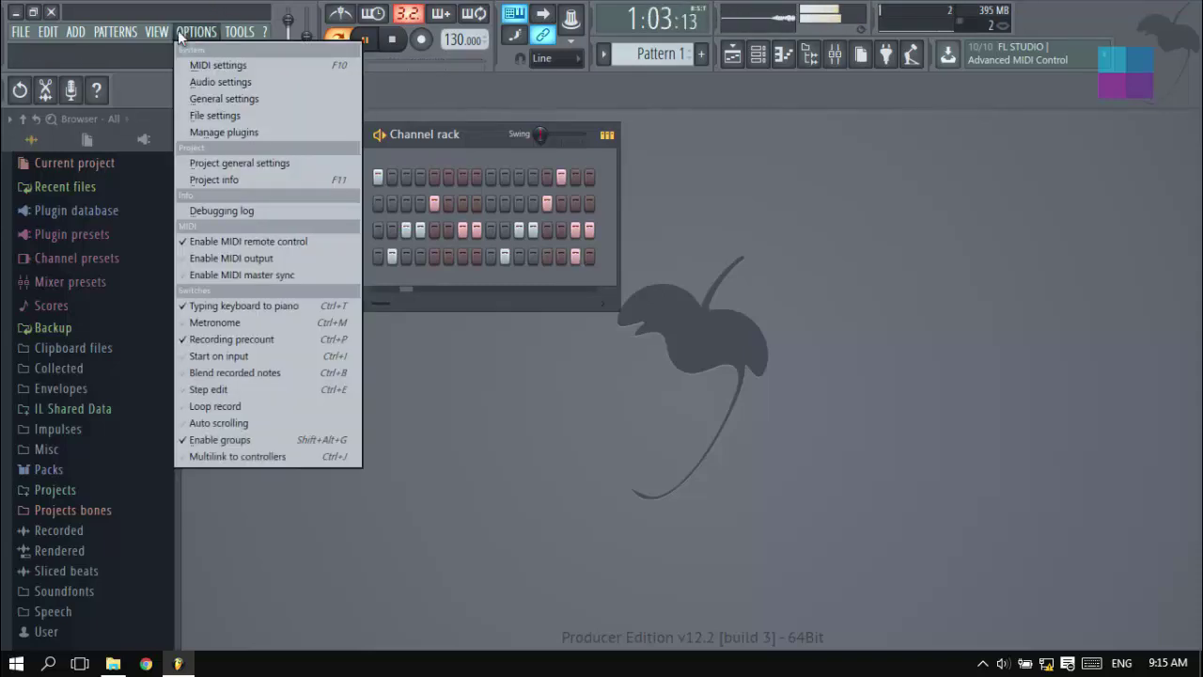
pyautogui.click(394, 39)
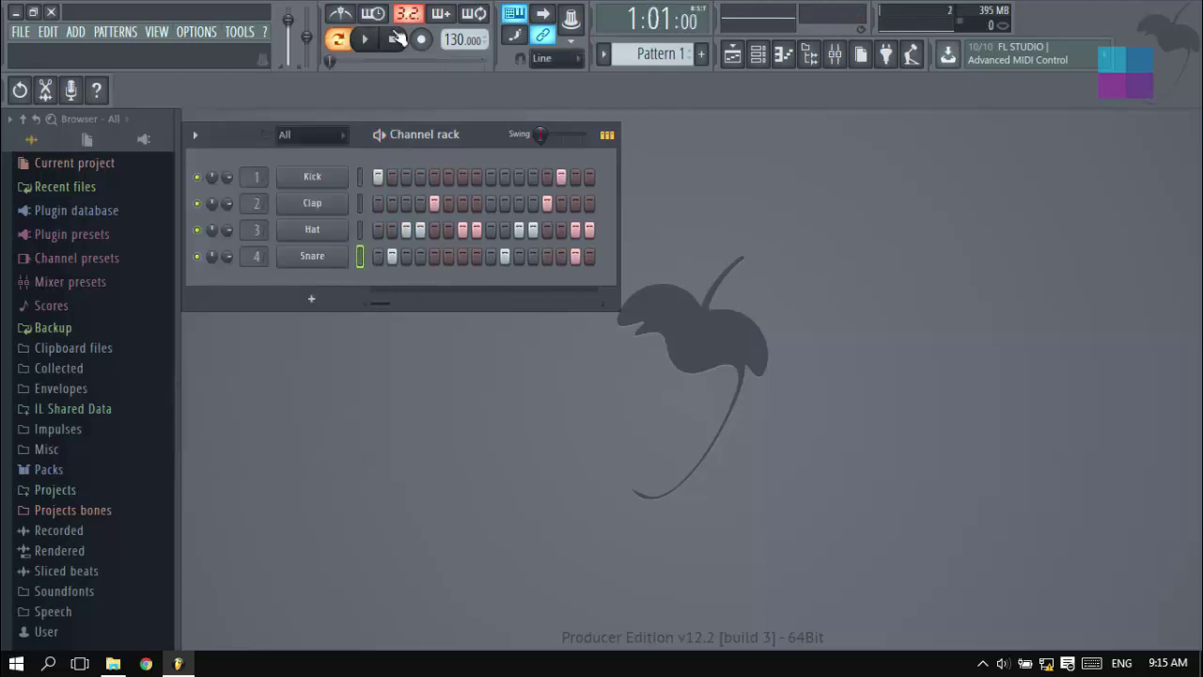
pyautogui.click(158, 34)
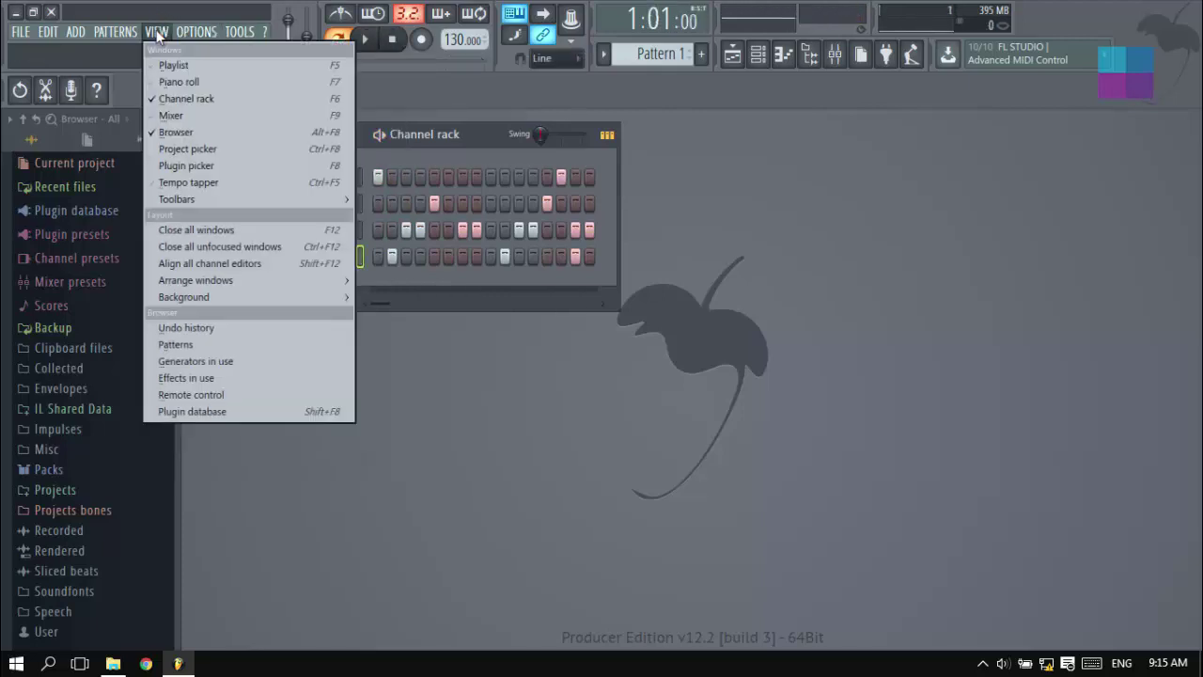
pyautogui.click(184, 117)
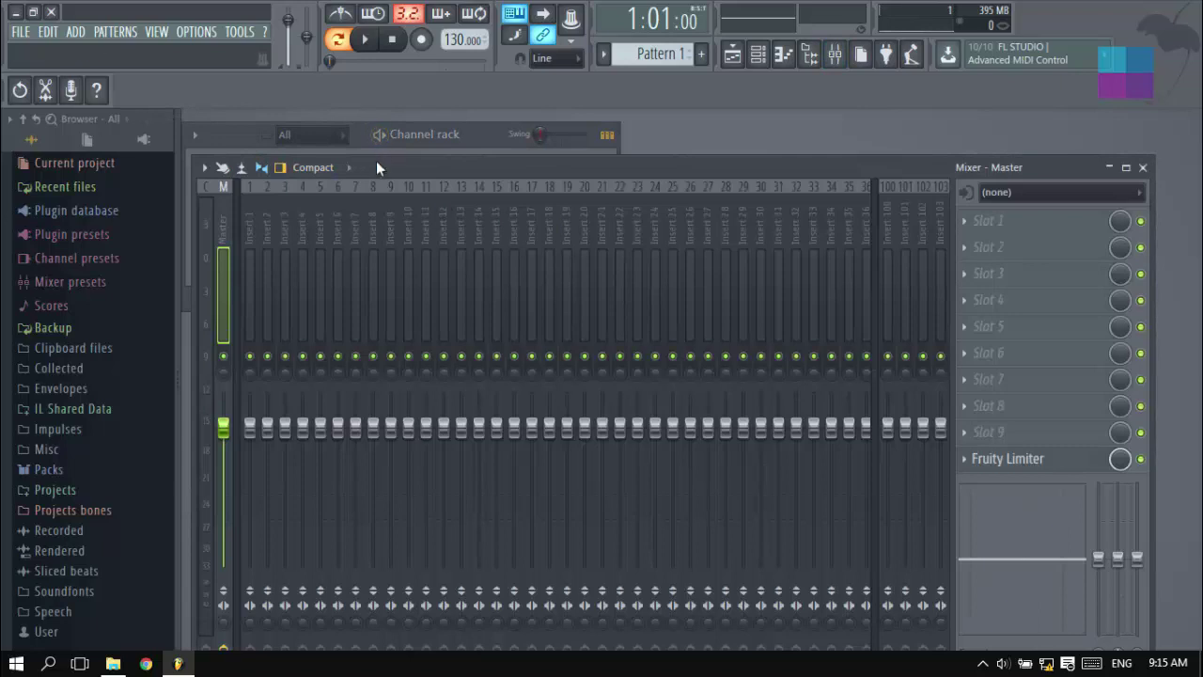
# Step: Shrink the mixer window and place it in the middle of the workspace
pyautogui.moveTo(376, 161)
pyautogui.mouseDown()
pyautogui.moveTo(614, 124)
pyautogui.moveTo(387, 94)
pyautogui.moveTo(387, 165)
pyautogui.moveTo(369, 165)
pyautogui.mouseUp()
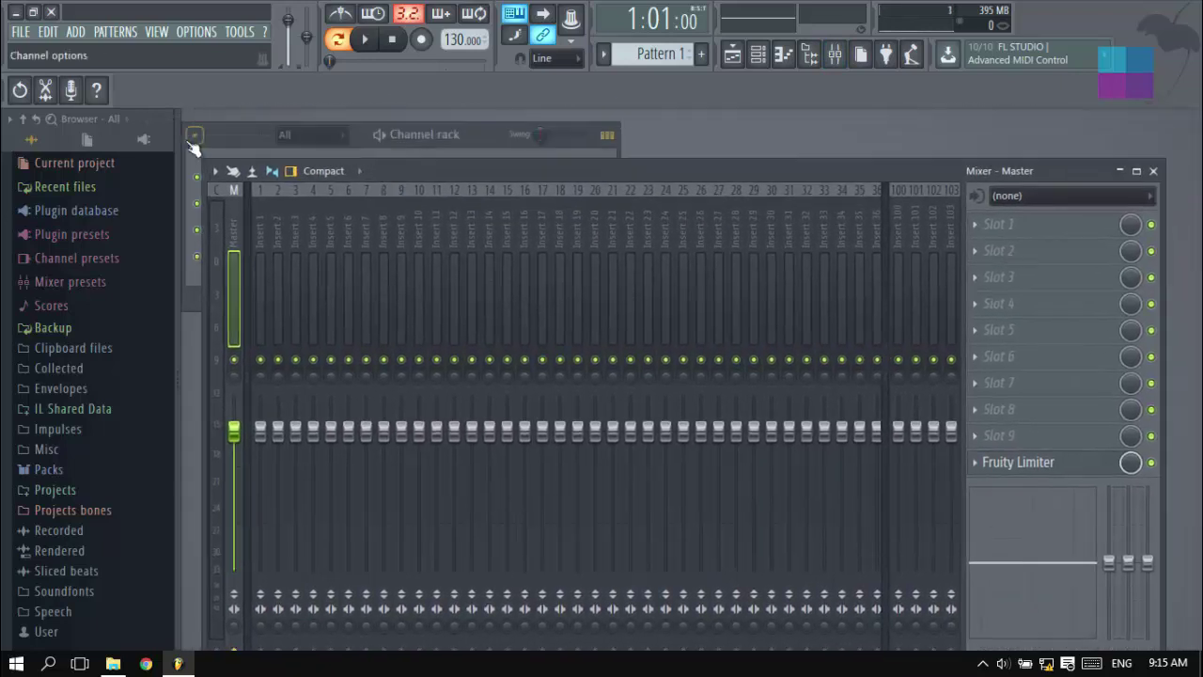
pyautogui.moveTo(202, 162); pyautogui.dragTo(410, 319)
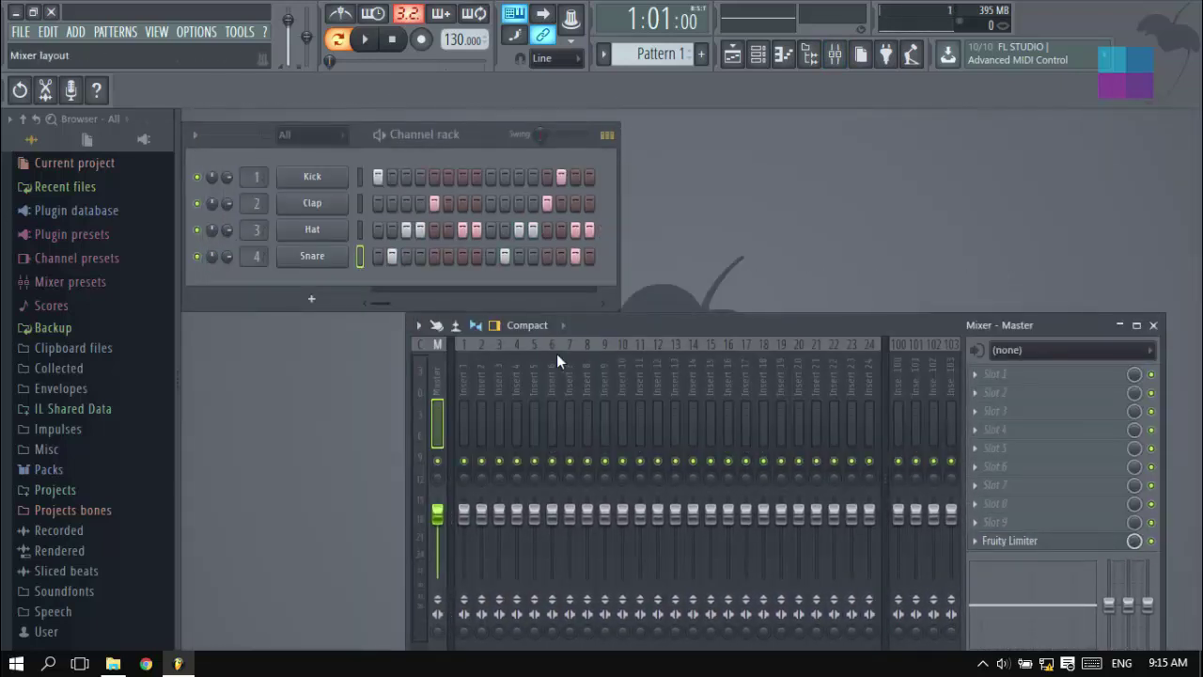
pyautogui.moveTo(599, 328); pyautogui.dragTo(508, 168)
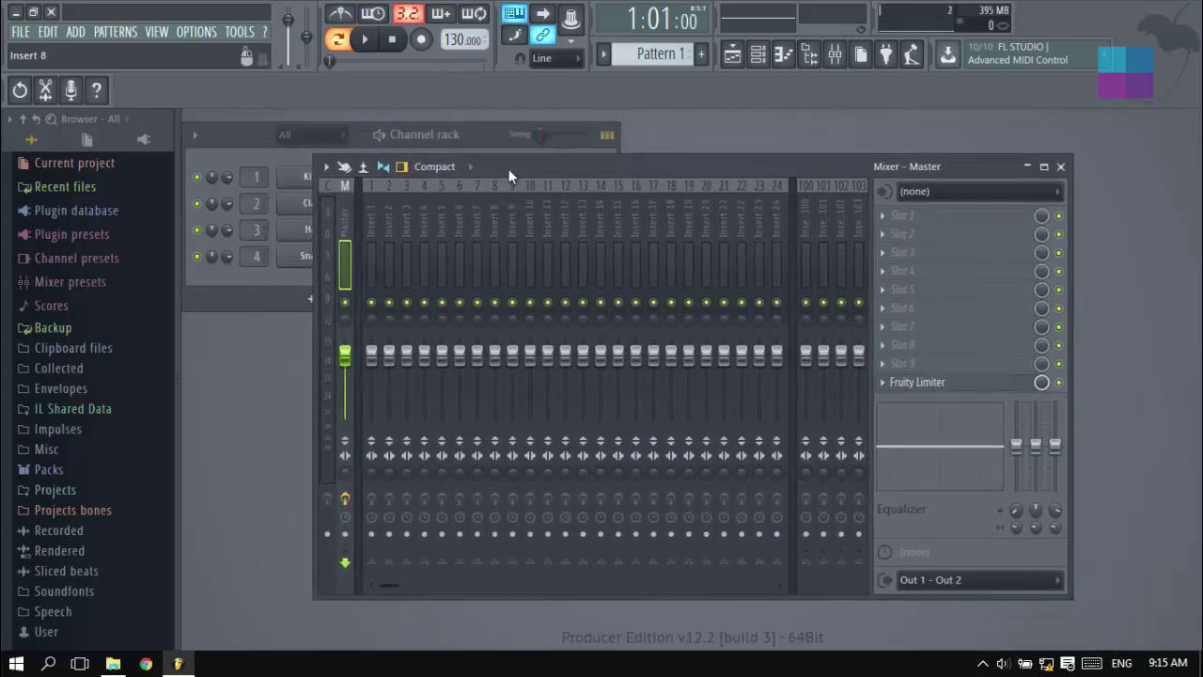
# Step: Load Gross Beat into effect slot 1 of the mixer's Master track
pyautogui.click(914, 210)
pyautogui.click(803, 158)
pyautogui.click(968, 193)
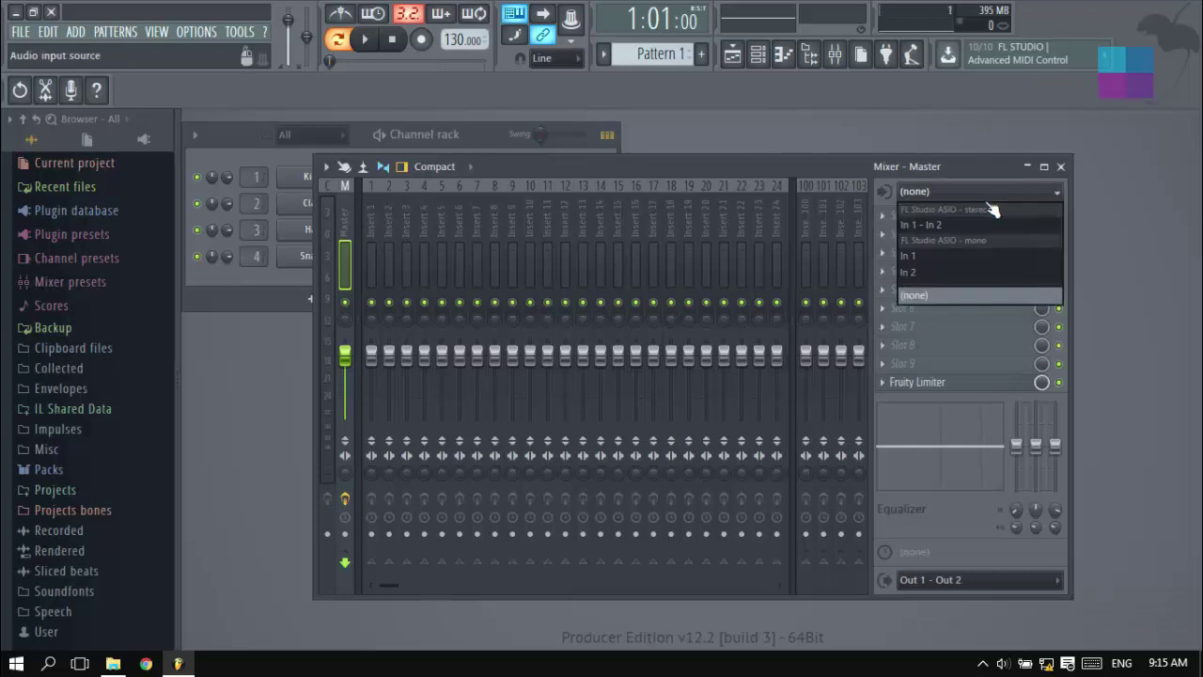
pyautogui.click(962, 193)
pyautogui.click(920, 210)
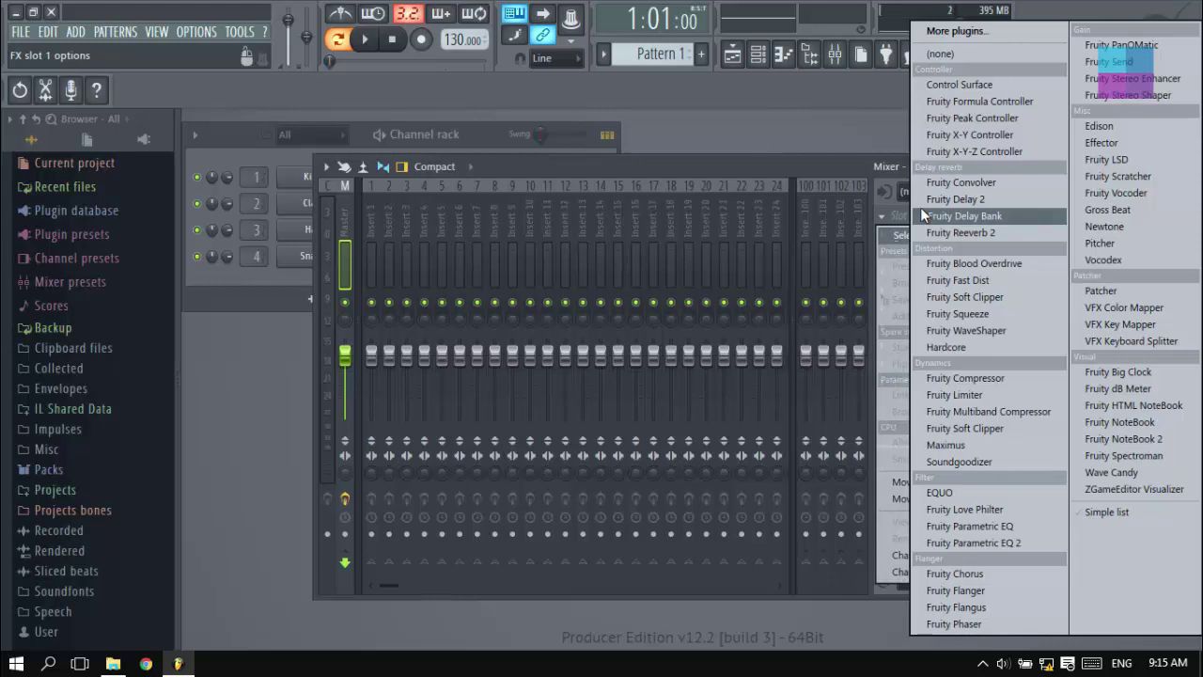
pyautogui.click(1132, 208)
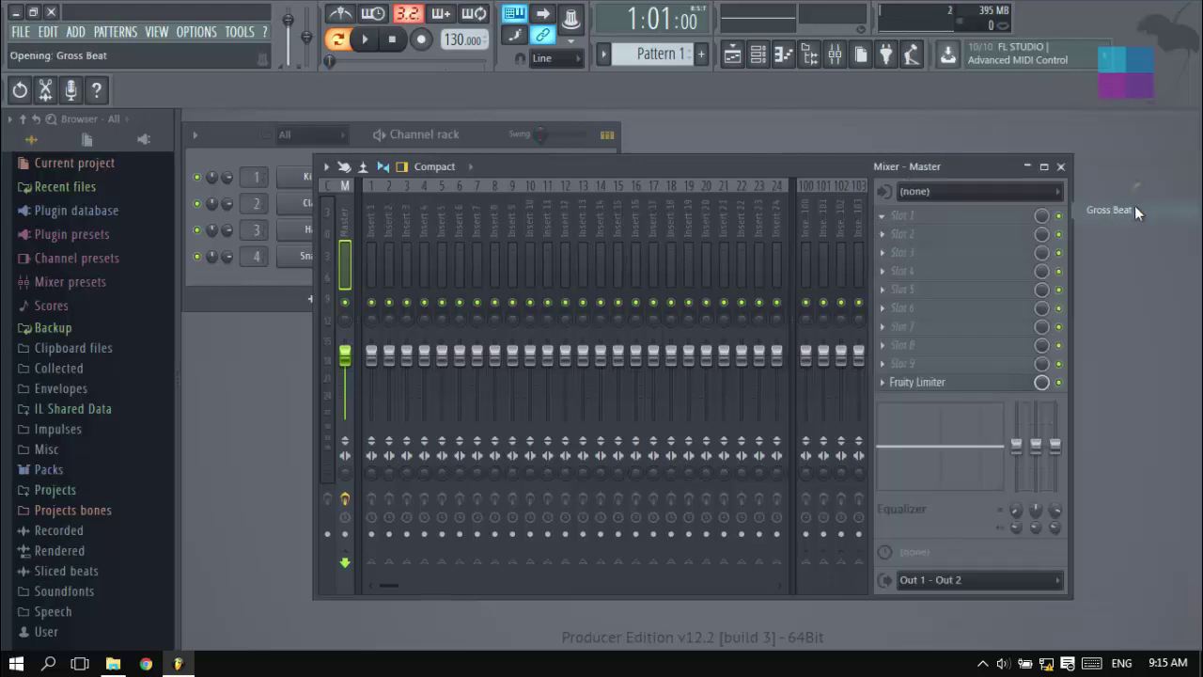
# Step: Play the drum pattern with Gross Beat open and set the system volume to 34
pyautogui.moveTo(602, 182); pyautogui.dragTo(675, 146)
pyautogui.press('space')
pyautogui.press('XF86AudioLowerVolume')
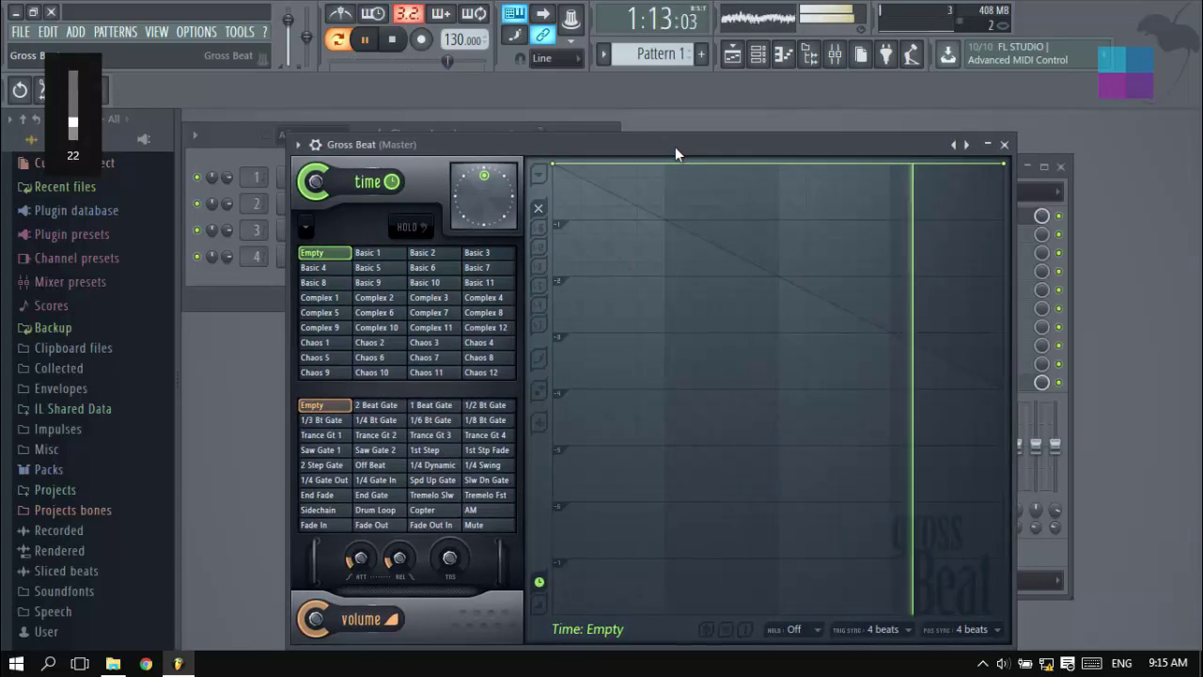
pyautogui.press('XF86AudioRaiseVolume')
pyautogui.press('XF86AudioRaiseVolume')
pyautogui.press('XF86AudioRaiseVolume')
pyautogui.press('XF86AudioRaiseVolume')
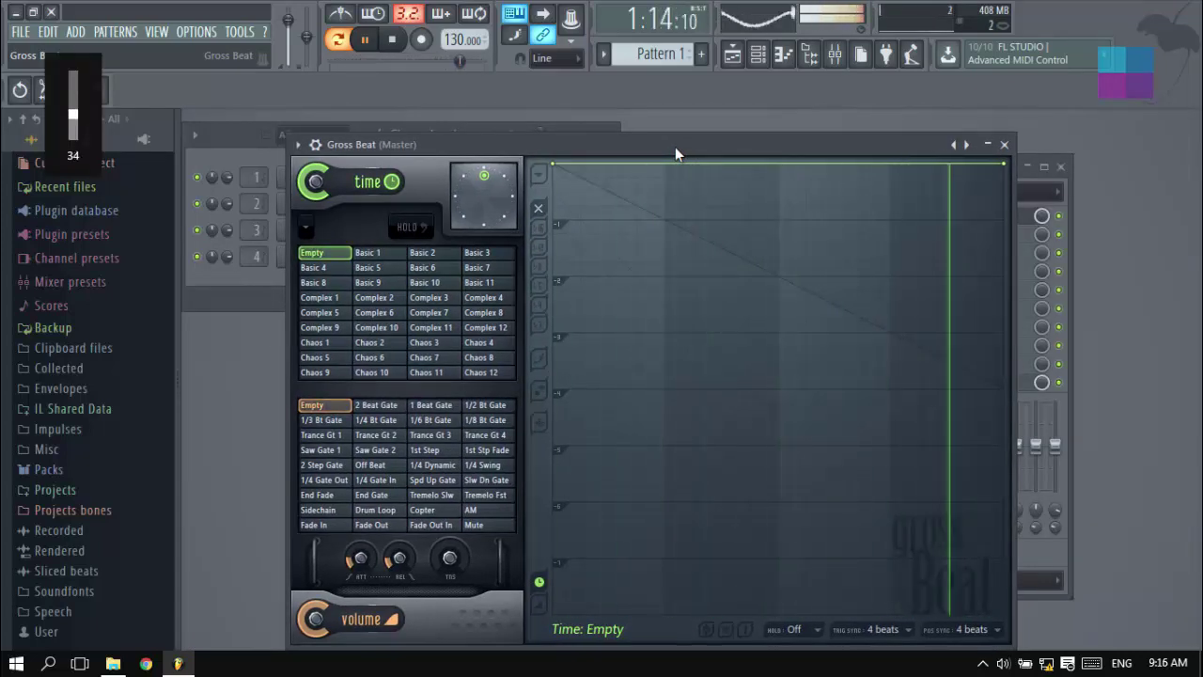
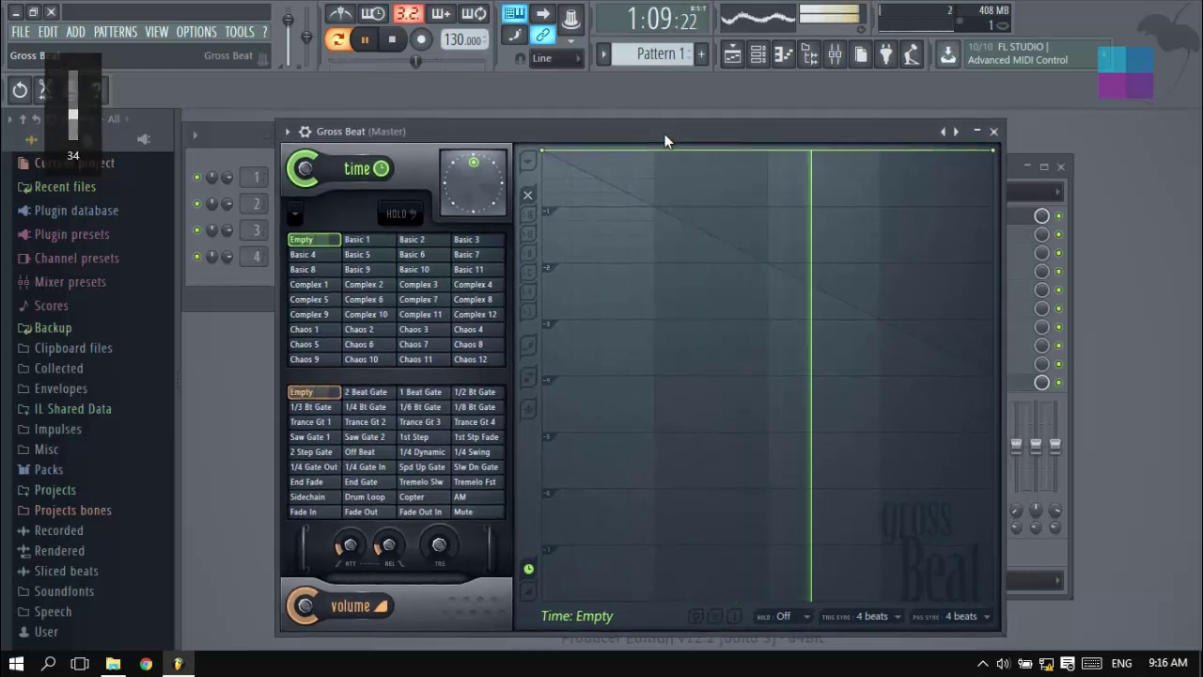
# Step: Audition the time presets Basic 10 and Complex 4, 8, 12 and 11, choose Complex 10, and close Gross Beat with playback stopped
pyautogui.click(420, 270)
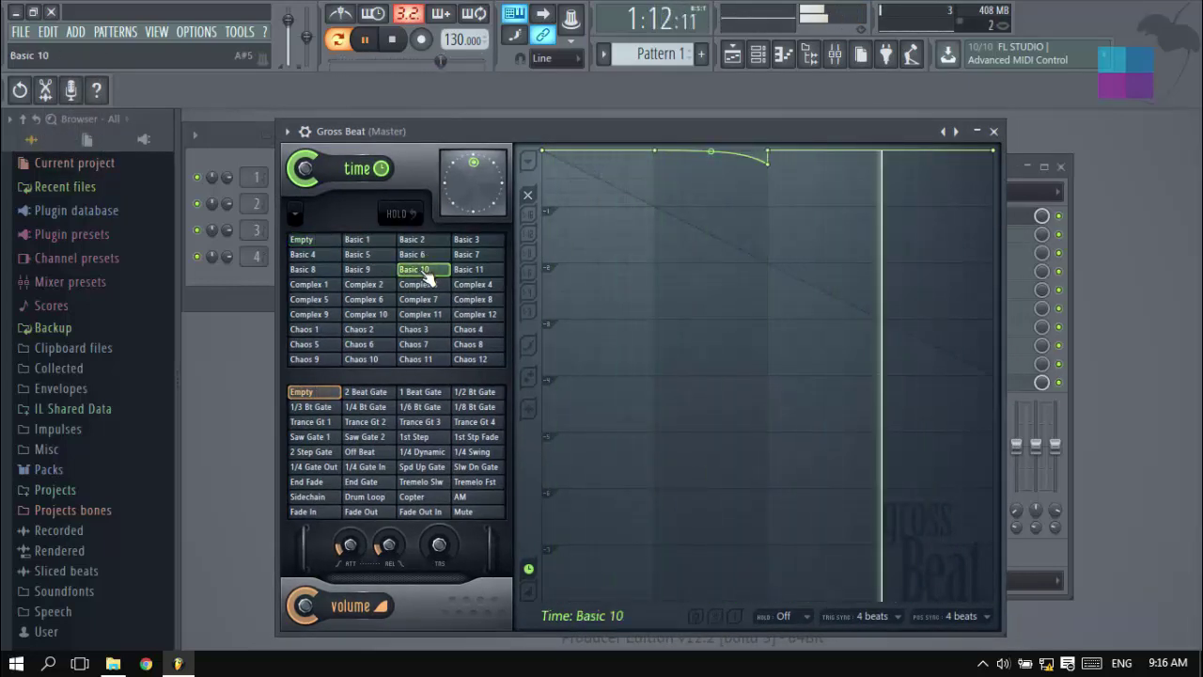
pyautogui.click(470, 284)
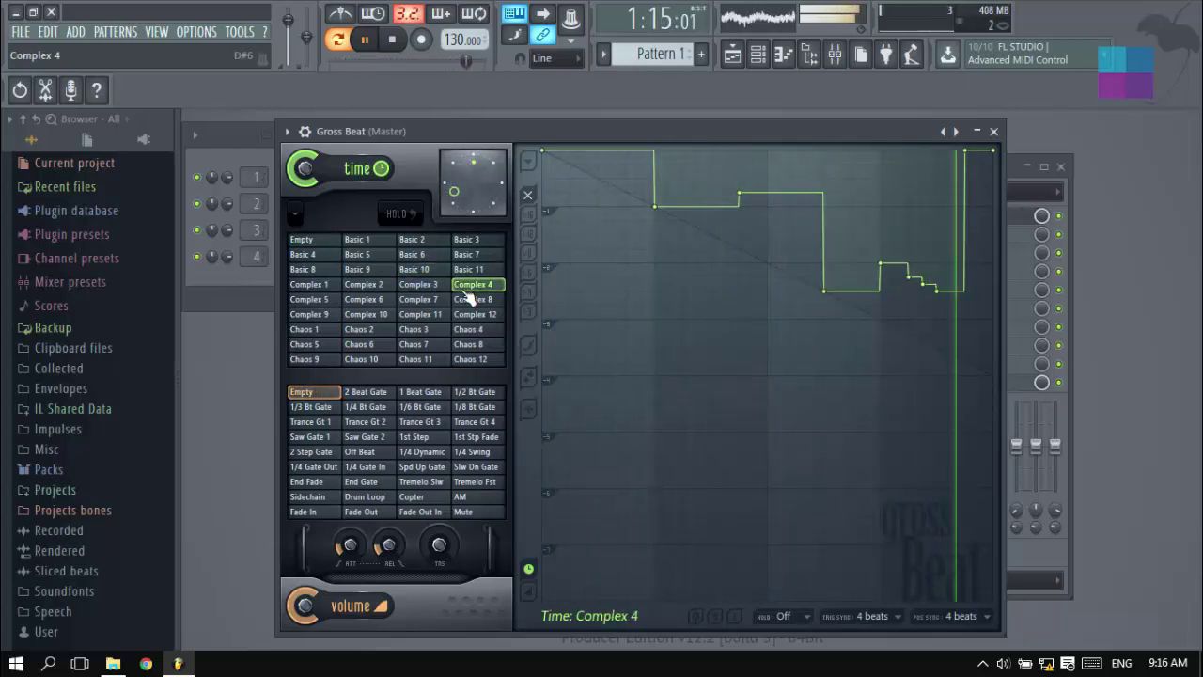
pyautogui.click(470, 303)
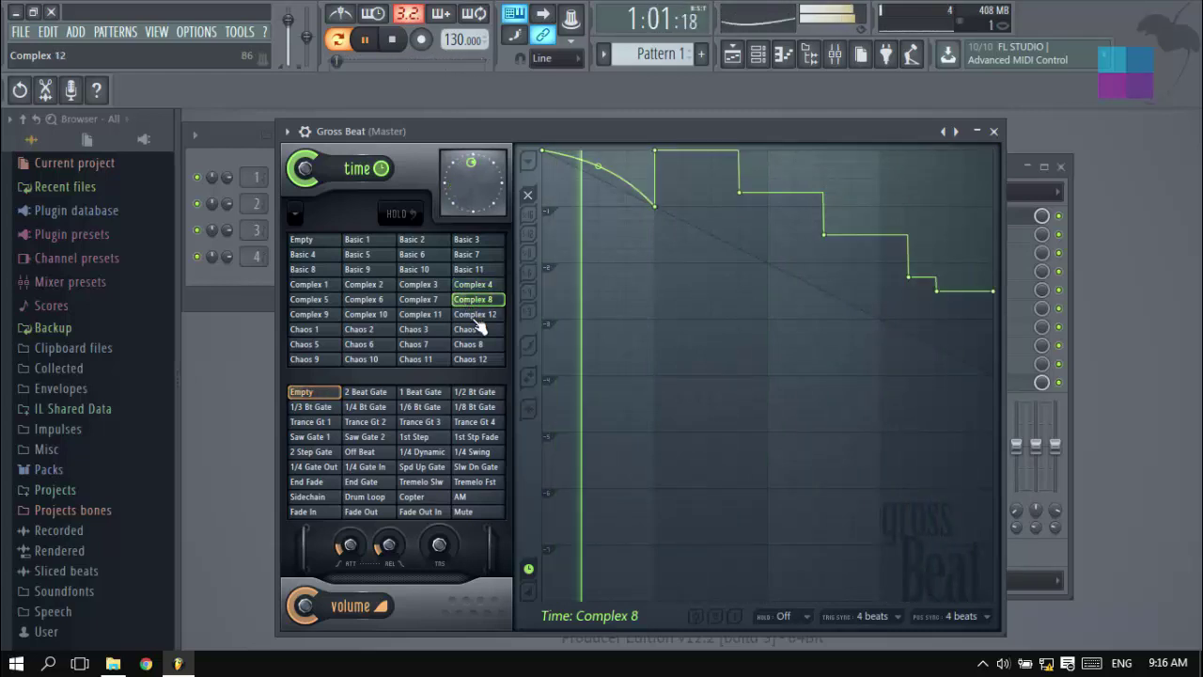
pyautogui.click(476, 319)
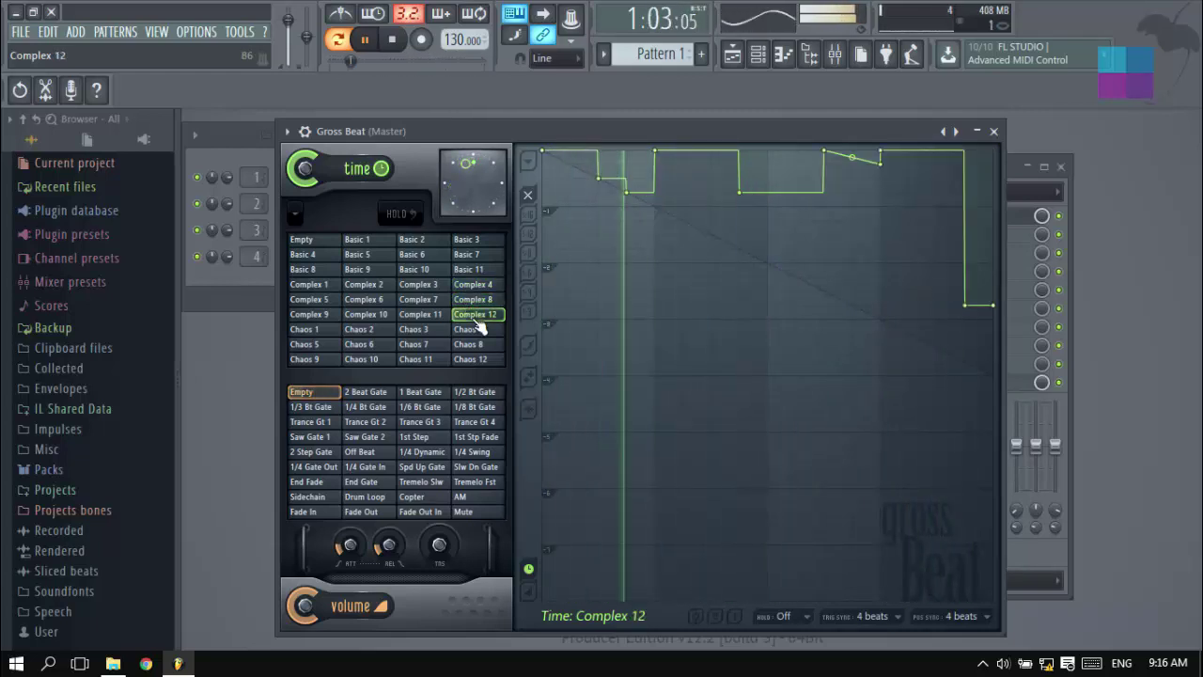
pyautogui.click(420, 315)
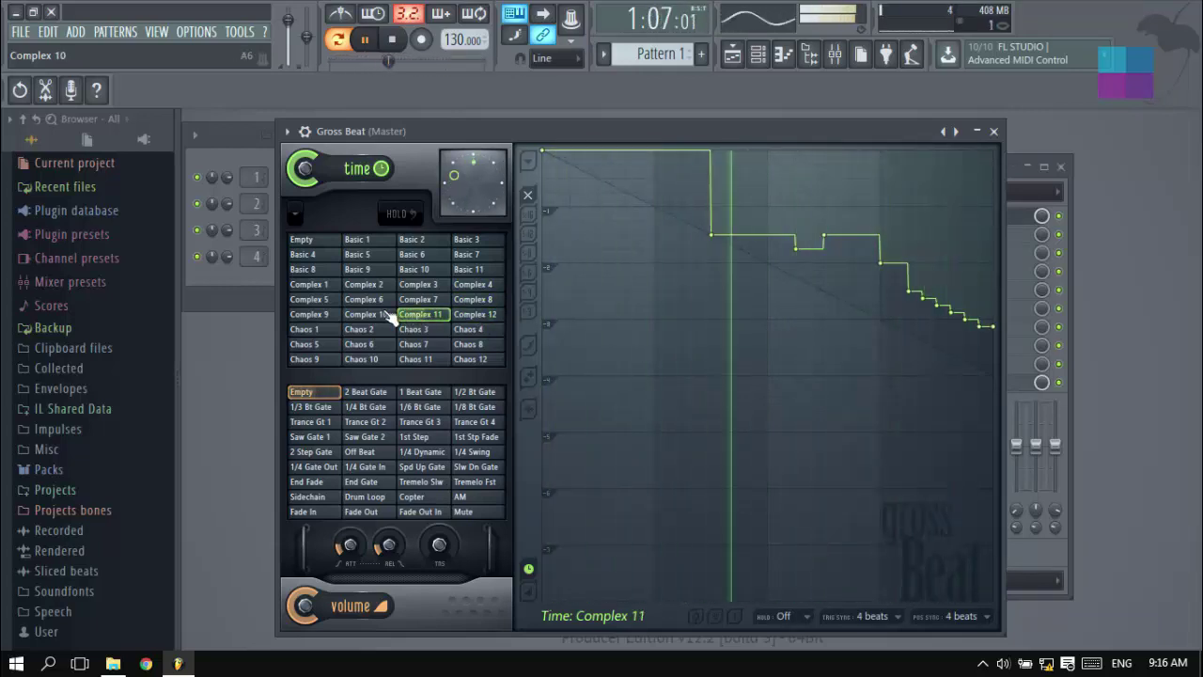
pyautogui.click(385, 316)
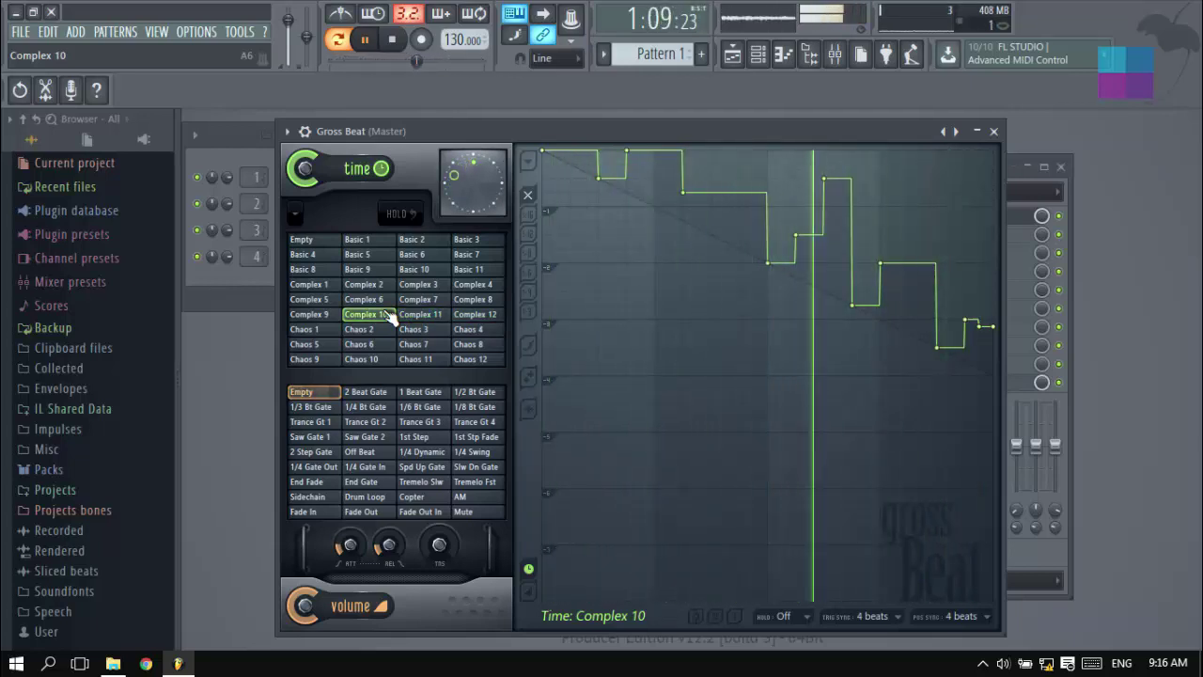
pyautogui.click(994, 132)
pyautogui.press('space')
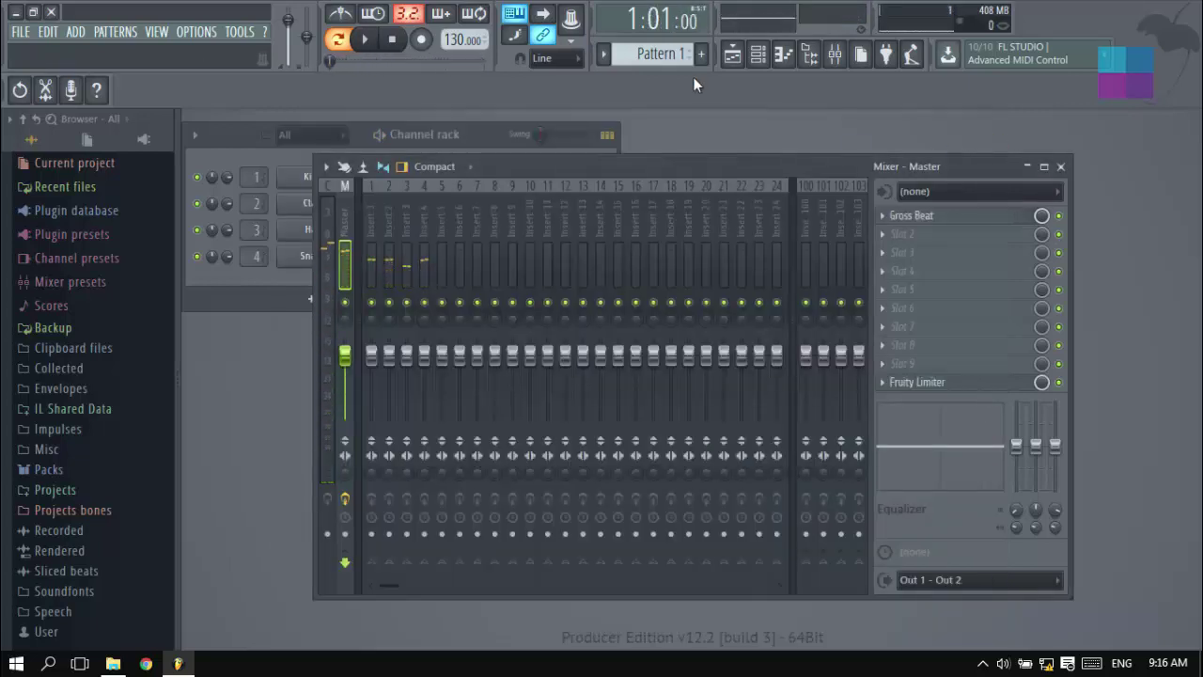
# Step: Reopen Gross Beat alongside the channel rack and listen to the drum pattern through the Complex 10 time preset
pyautogui.moveTo(609, 177); pyautogui.dragTo(540, 201)
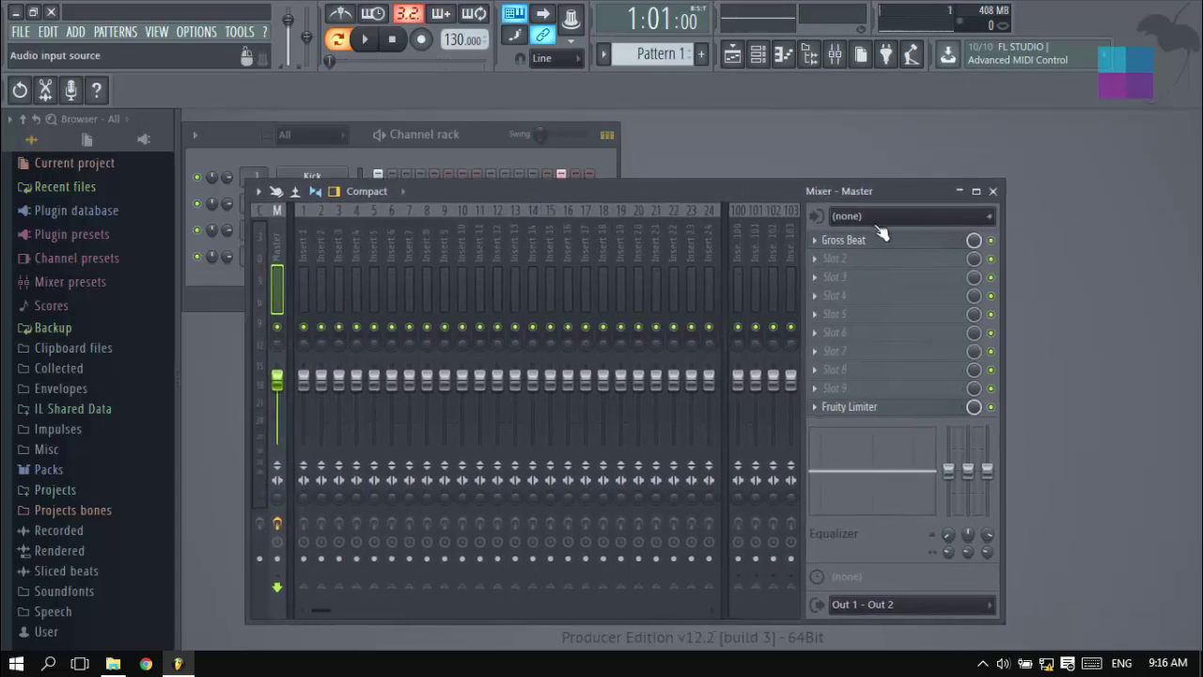
pyautogui.click(853, 240)
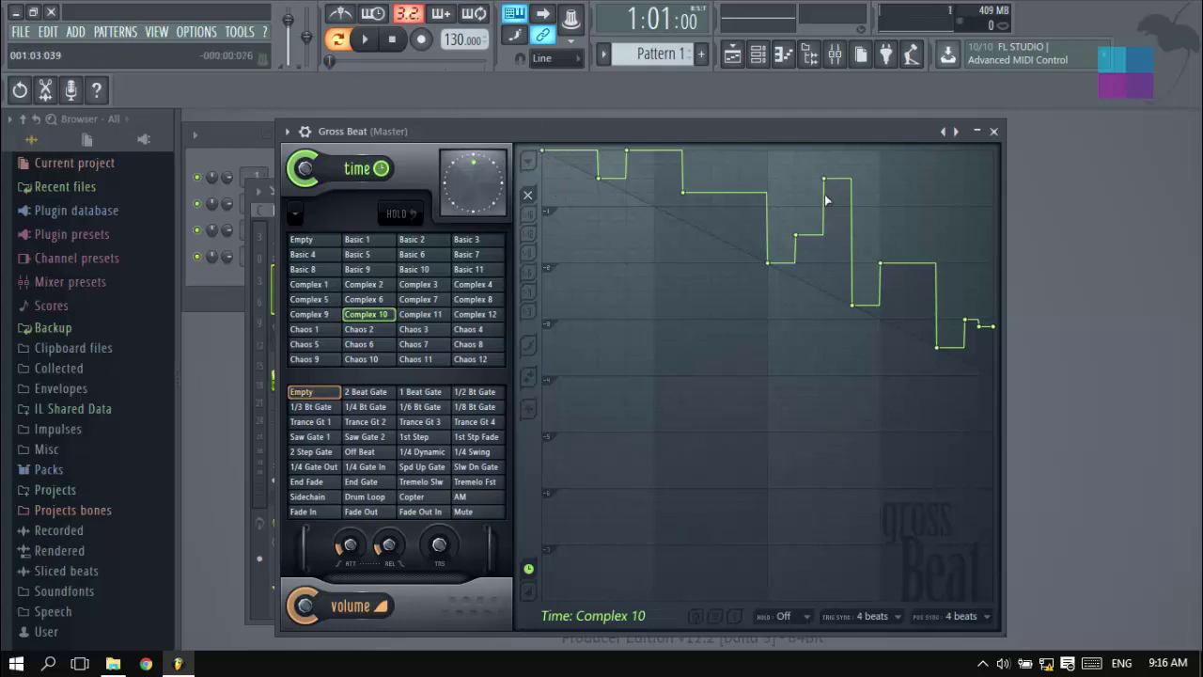
pyautogui.moveTo(856, 130); pyautogui.dragTo(1016, 189)
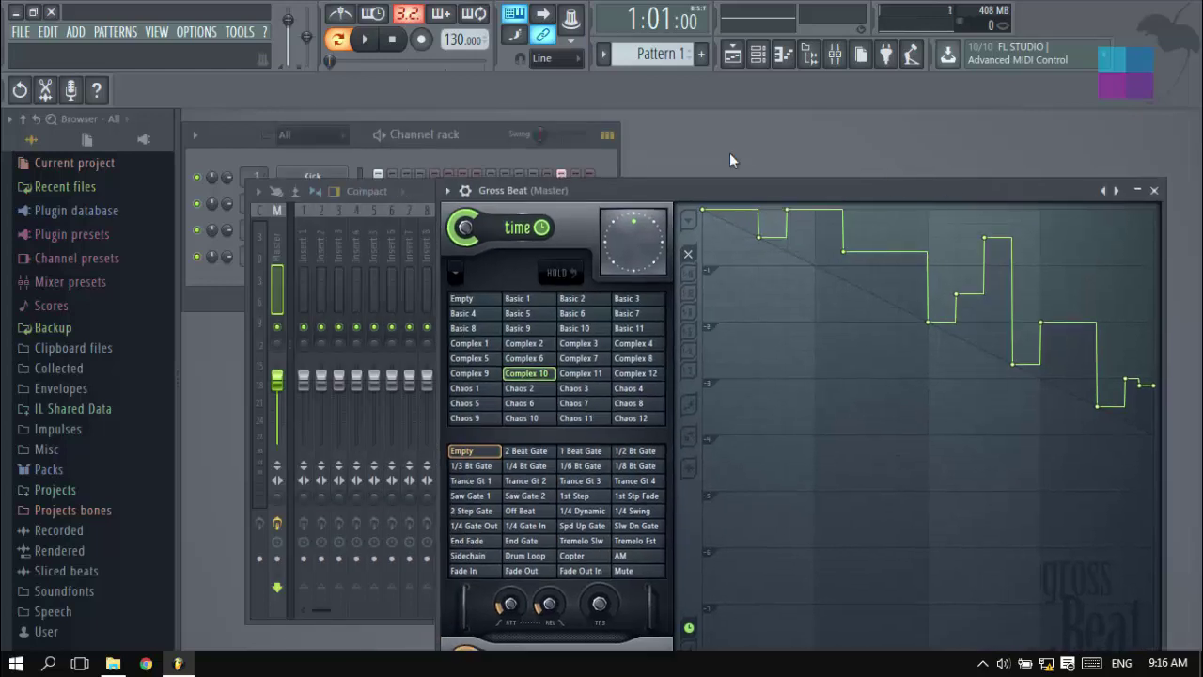
pyautogui.click(417, 151)
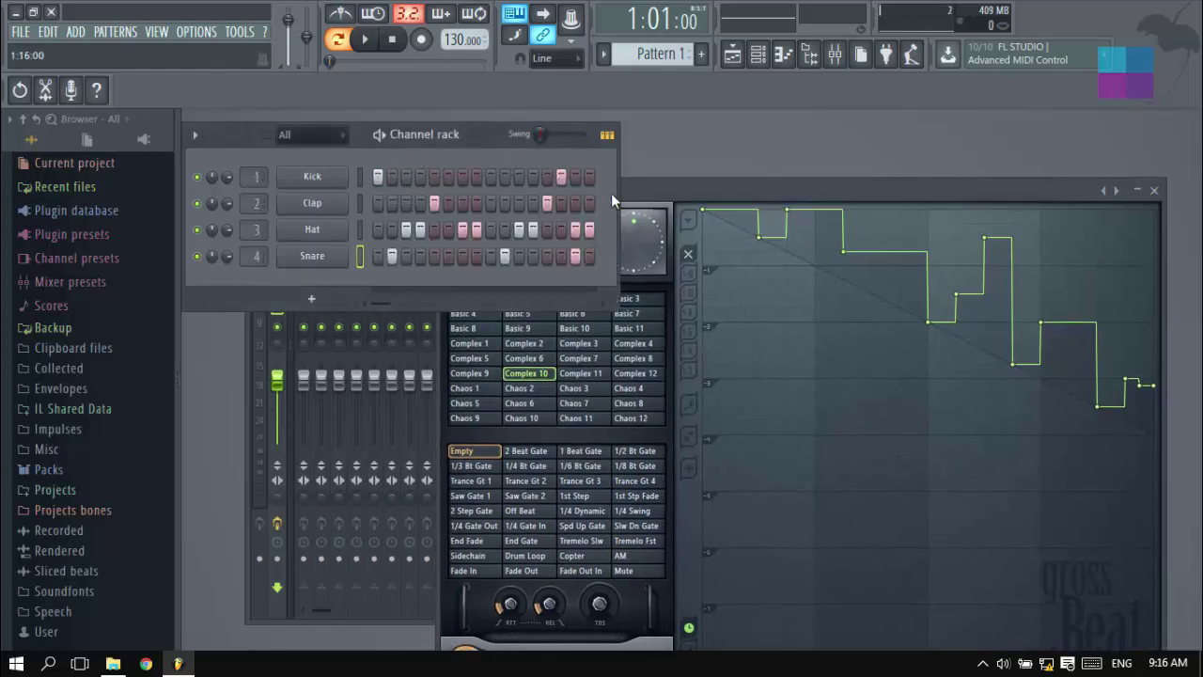
pyautogui.press('space')
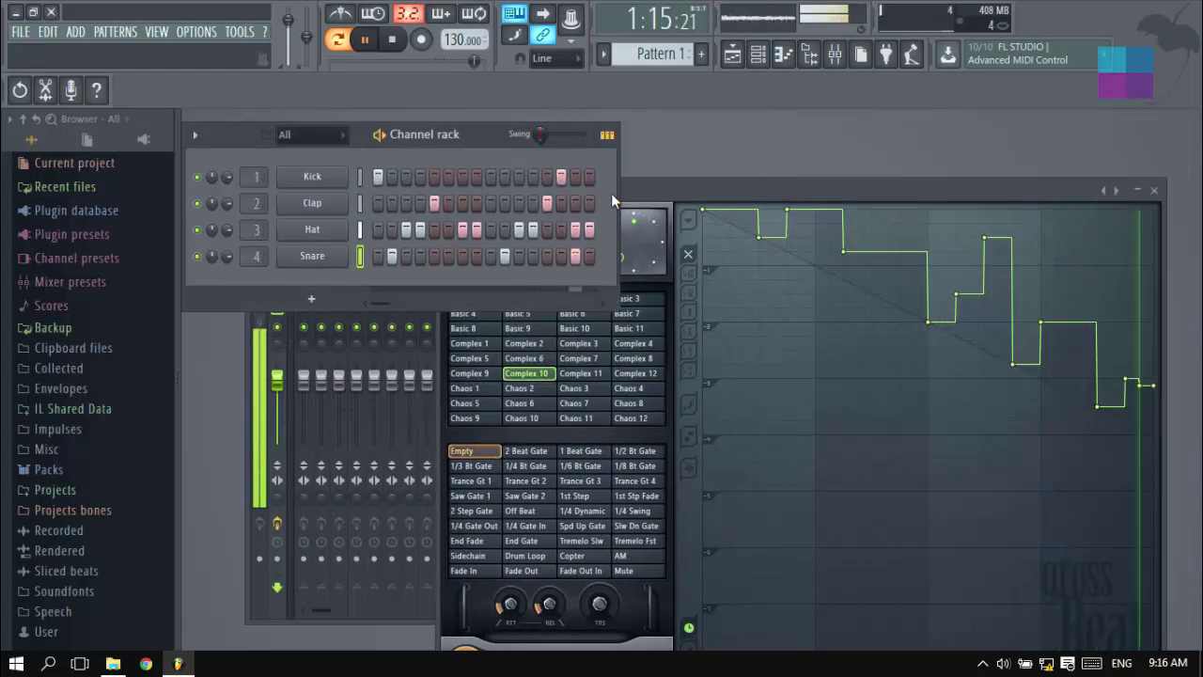
pyautogui.moveTo(719, 186); pyautogui.dragTo(707, 116)
pyautogui.press('space')
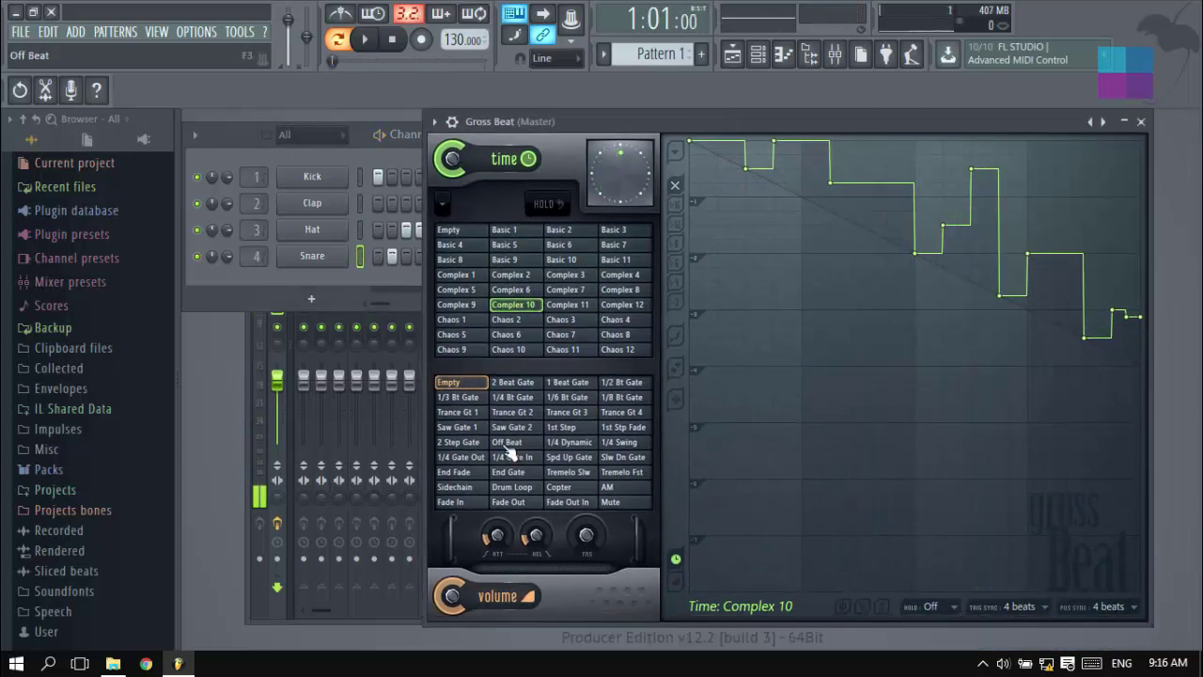
# Step: Audition Gross Beat's volume presets 1/4 Bt Gate, 2 Beat Gate, AM, Copter and Drum Loop while the pattern plays
pyautogui.click(524, 399)
pyautogui.press('space')
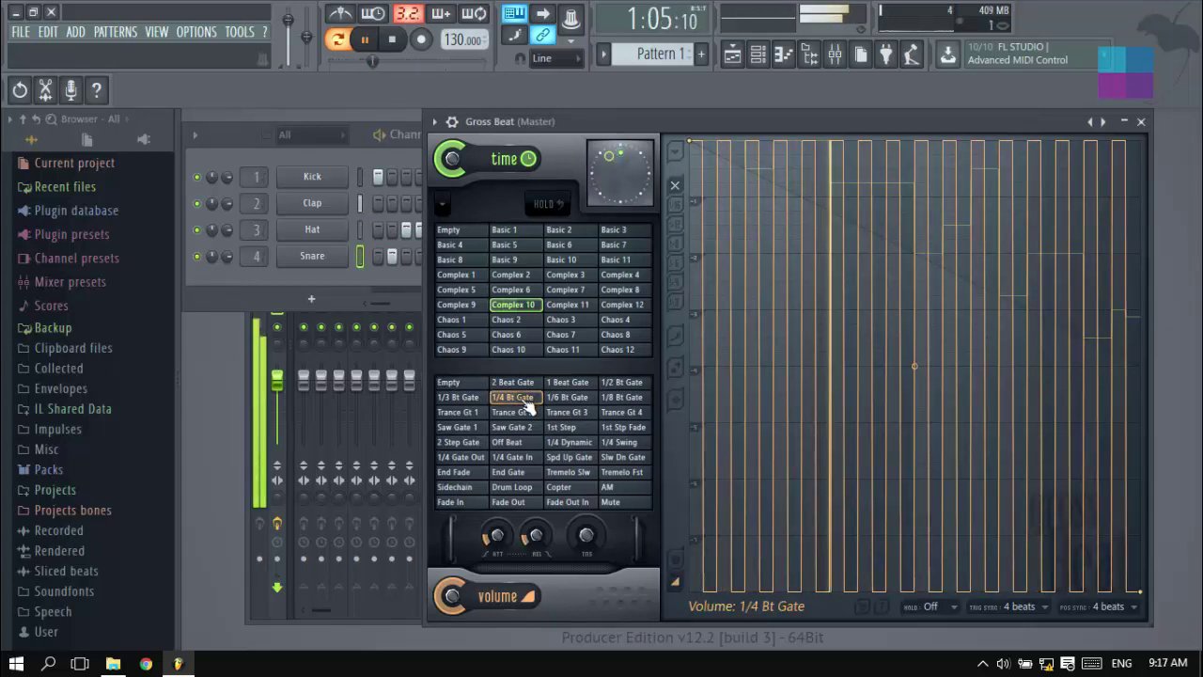
pyautogui.click(510, 383)
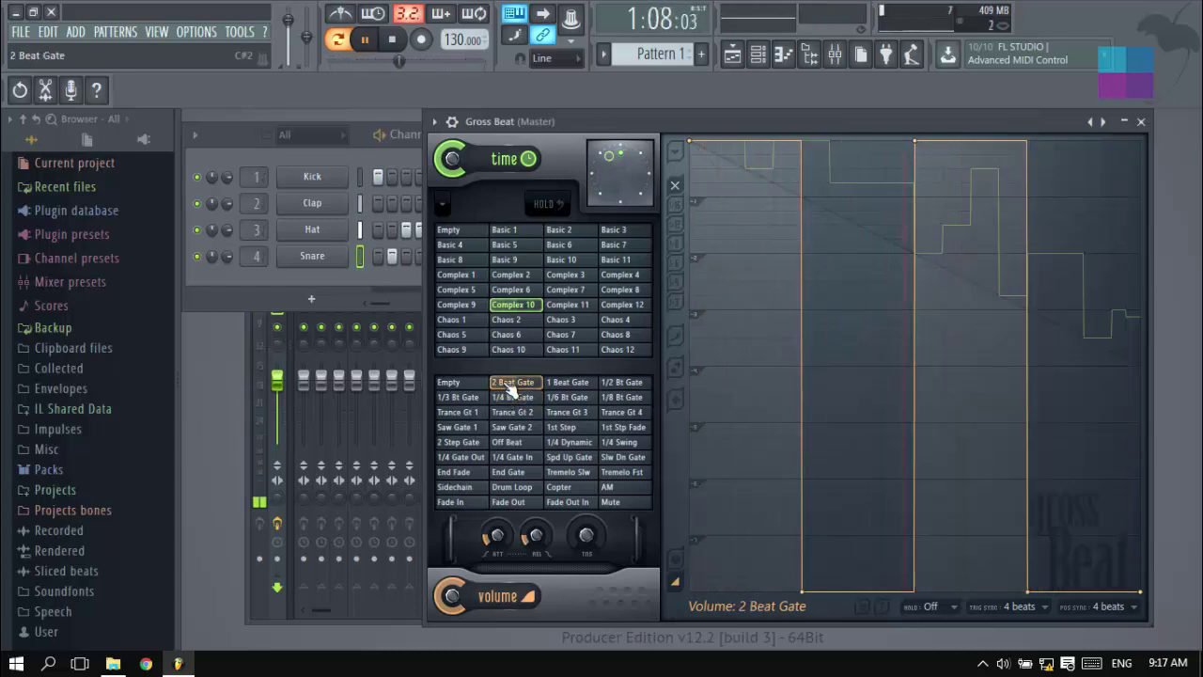
pyautogui.click(609, 488)
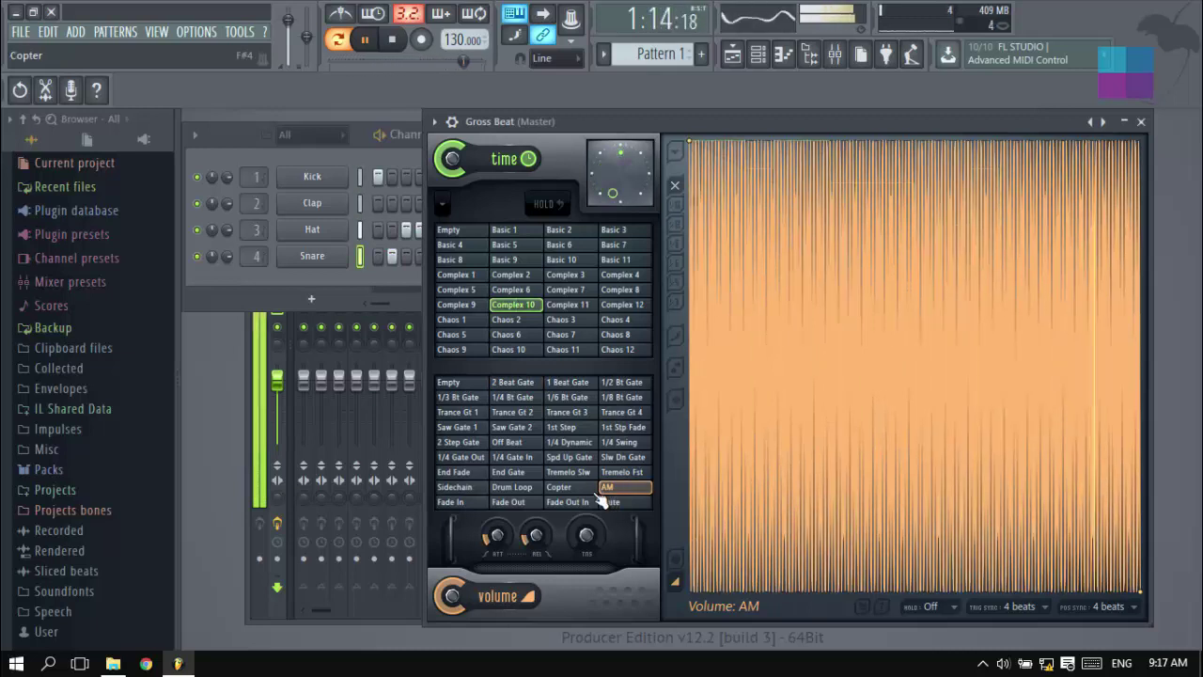
pyautogui.click(588, 491)
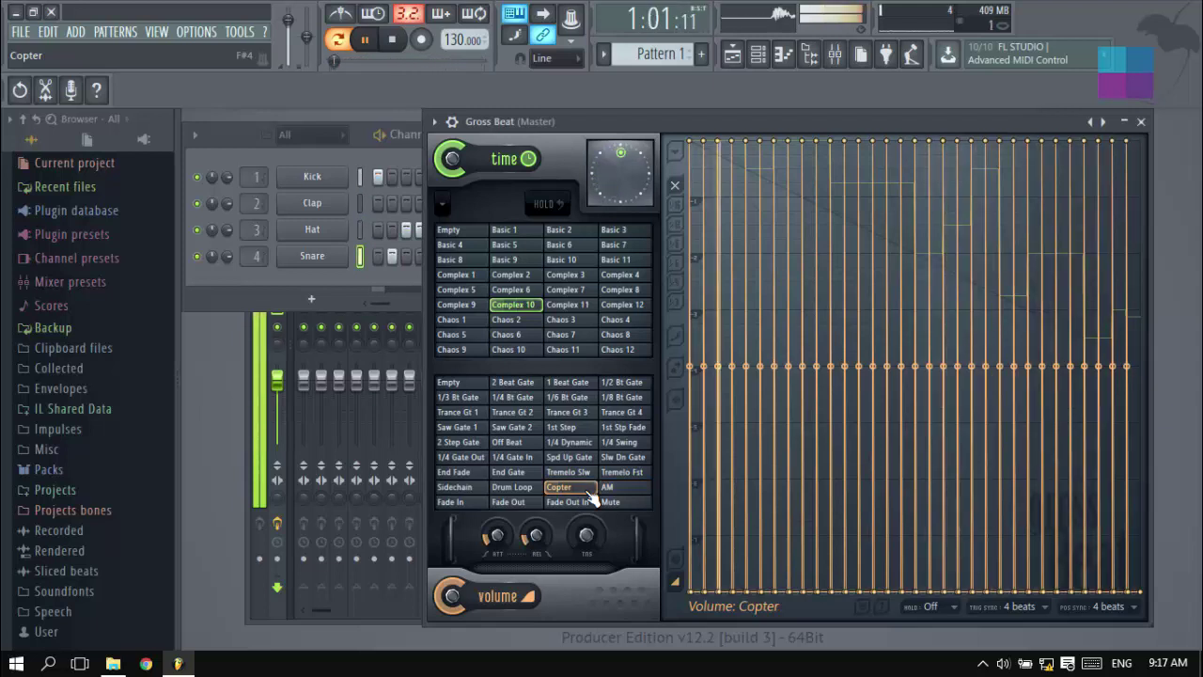
pyautogui.click(532, 492)
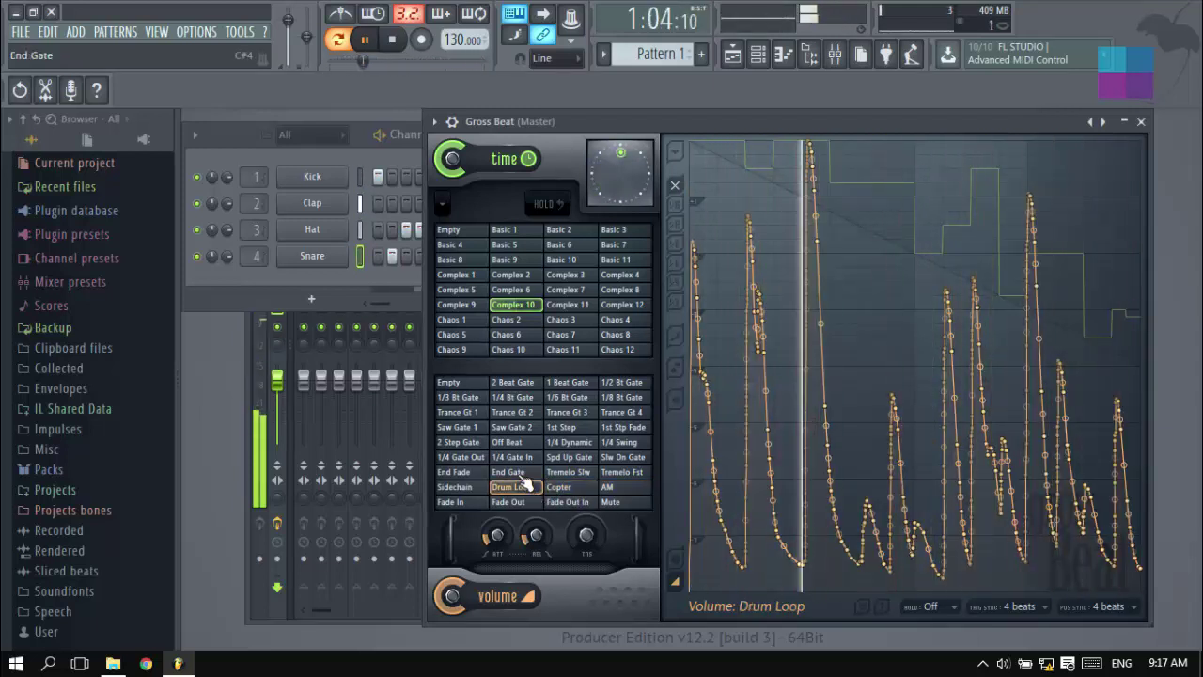
# Step: Try the volume presets End Fade, 2 Step Gate and 1/8 Bt Gate, reset the volume to Empty, and close Gross Beat
pyautogui.click(469, 477)
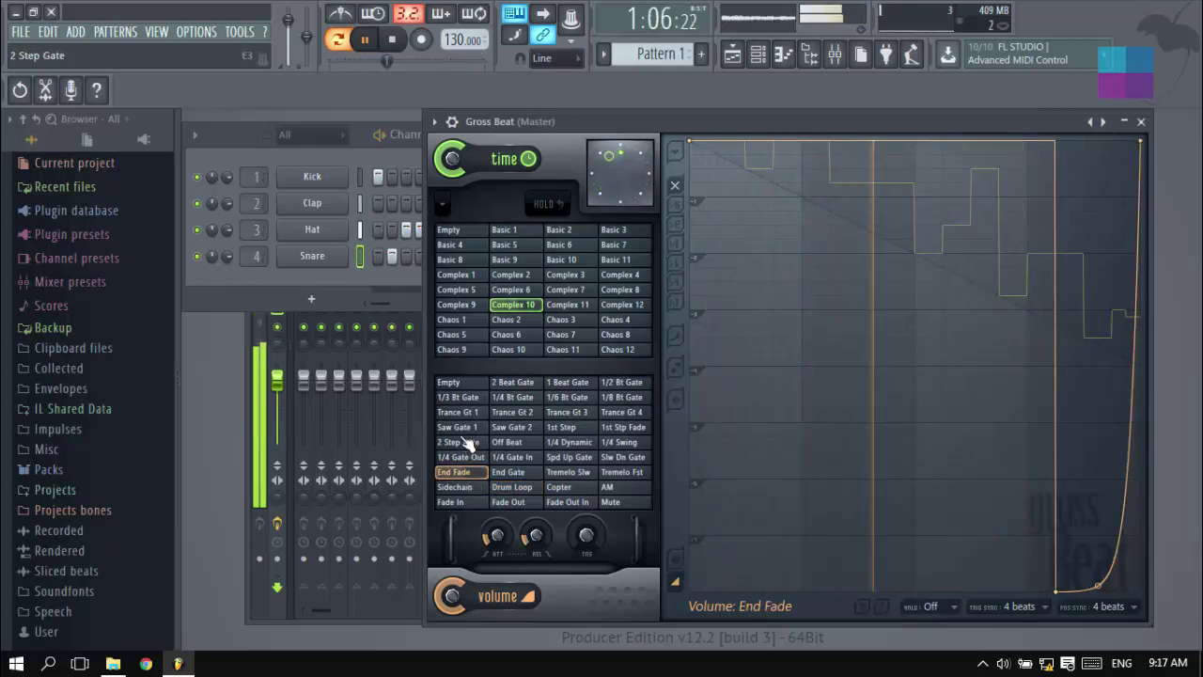
pyautogui.click(464, 442)
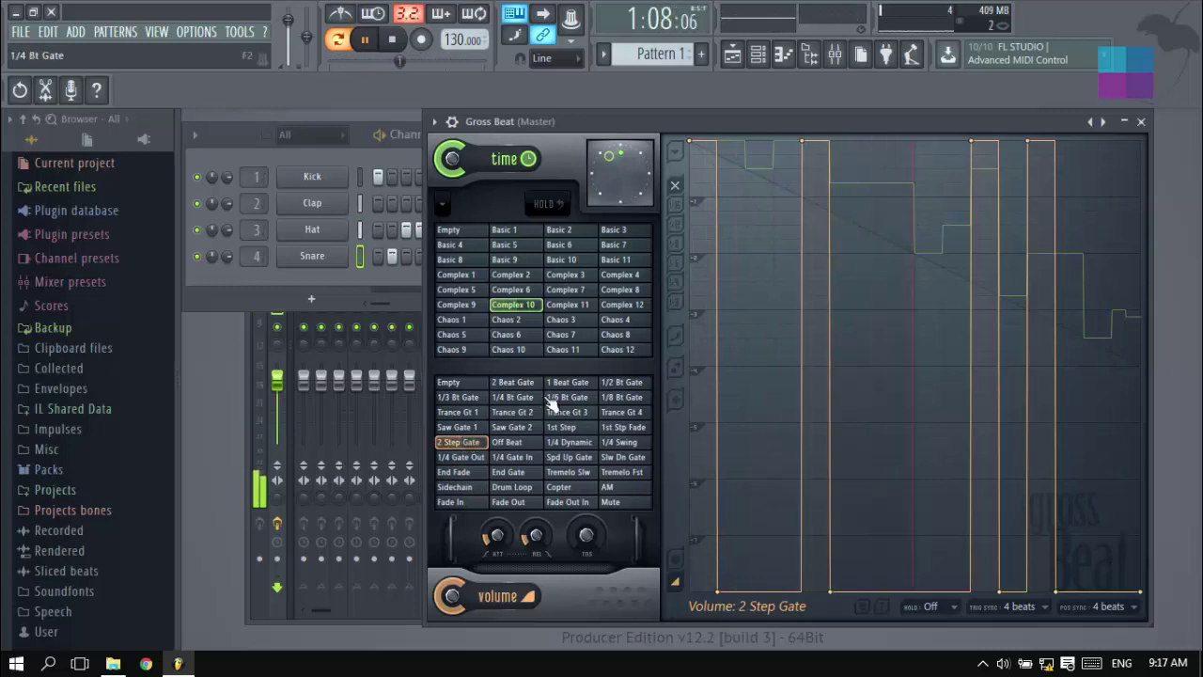
pyautogui.click(621, 397)
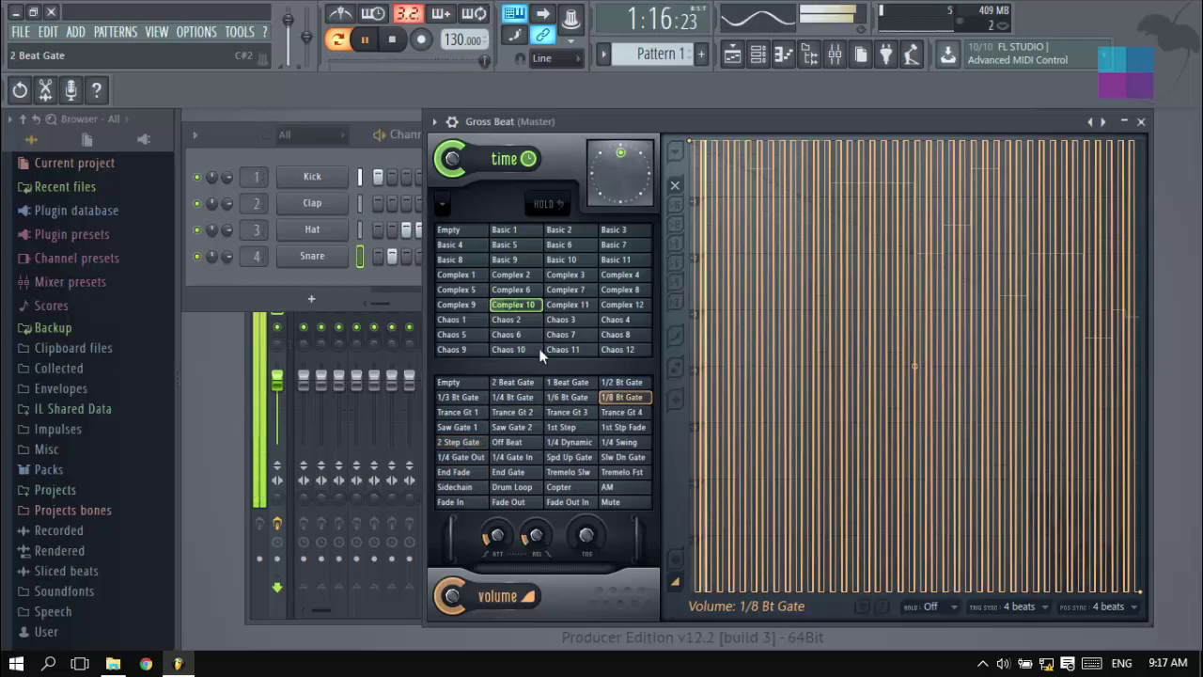
pyautogui.click(479, 383)
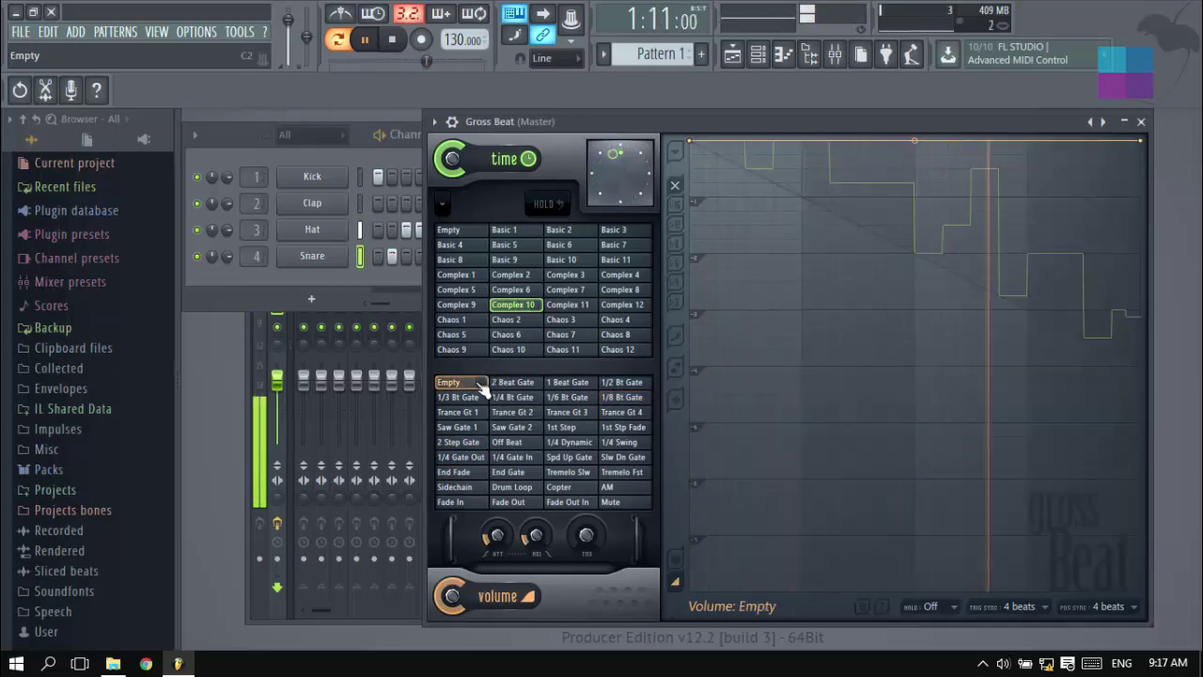
pyautogui.click(1140, 121)
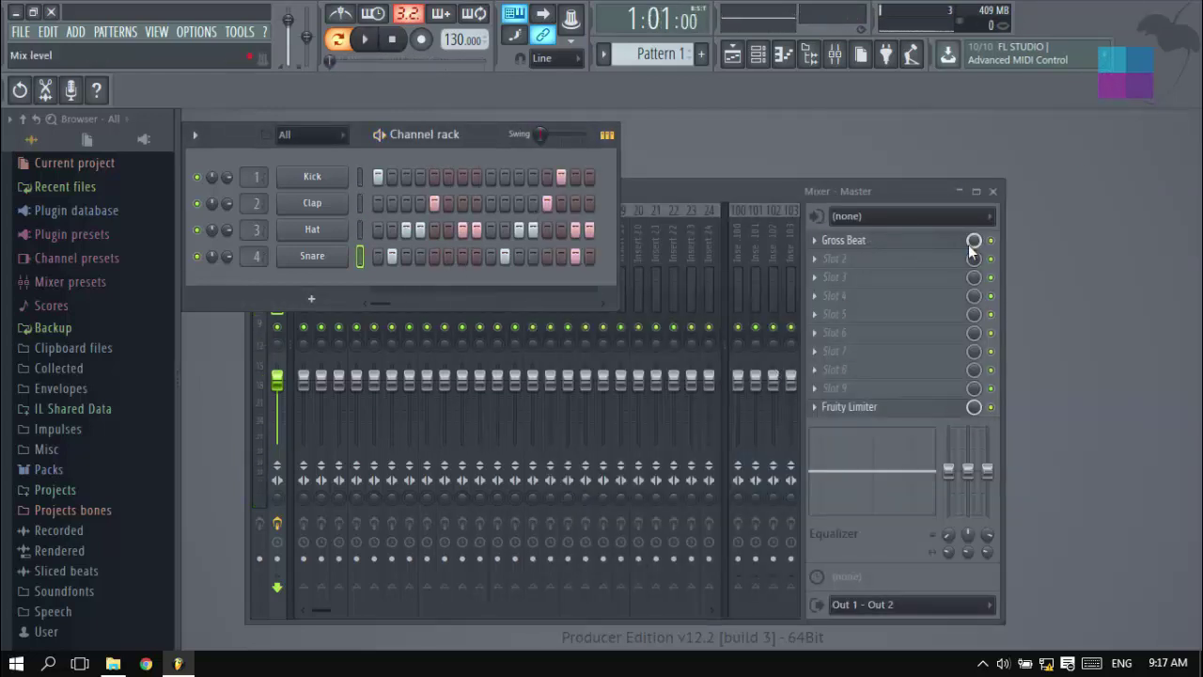
# Step: Open the playlist and zoom in on its timeline
pyautogui.click(157, 31)
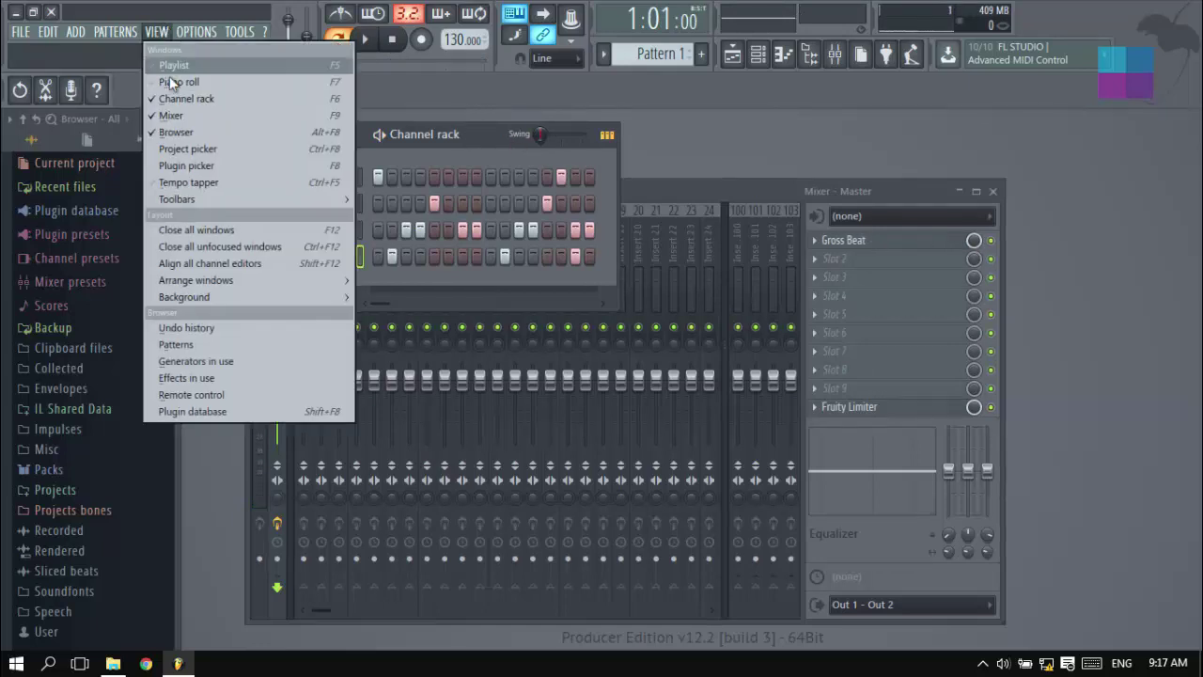
pyautogui.click(171, 59)
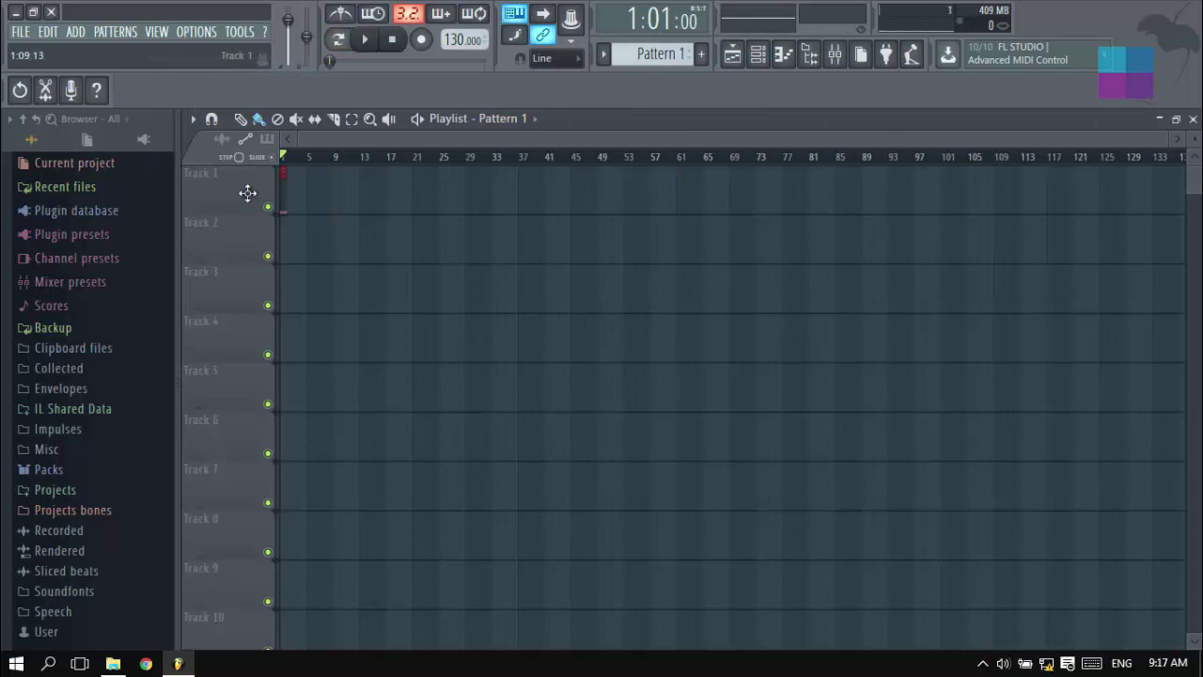
pyautogui.scroll(5, 352, 250)
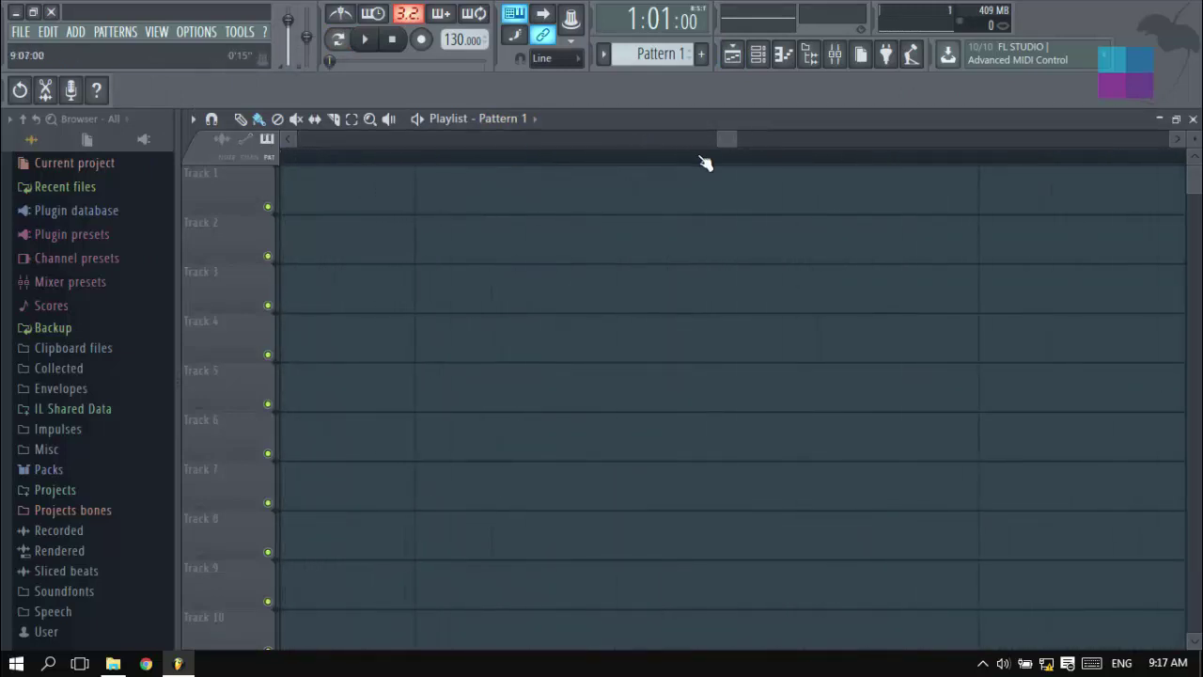
# Step: Place four Pattern 1 clips back to back on Track 1 of the playlist, filling bars 1 to 4
pyautogui.scroll(-3, 405, 182)
pyautogui.click(322, 182)
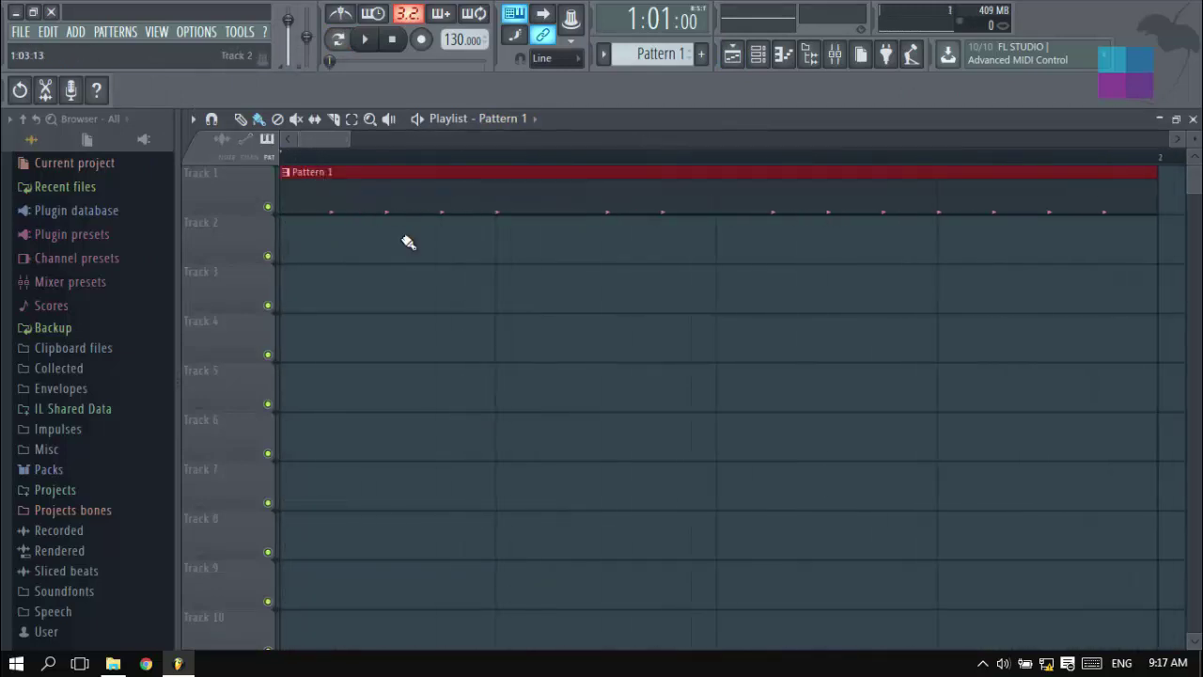
pyautogui.click(328, 154)
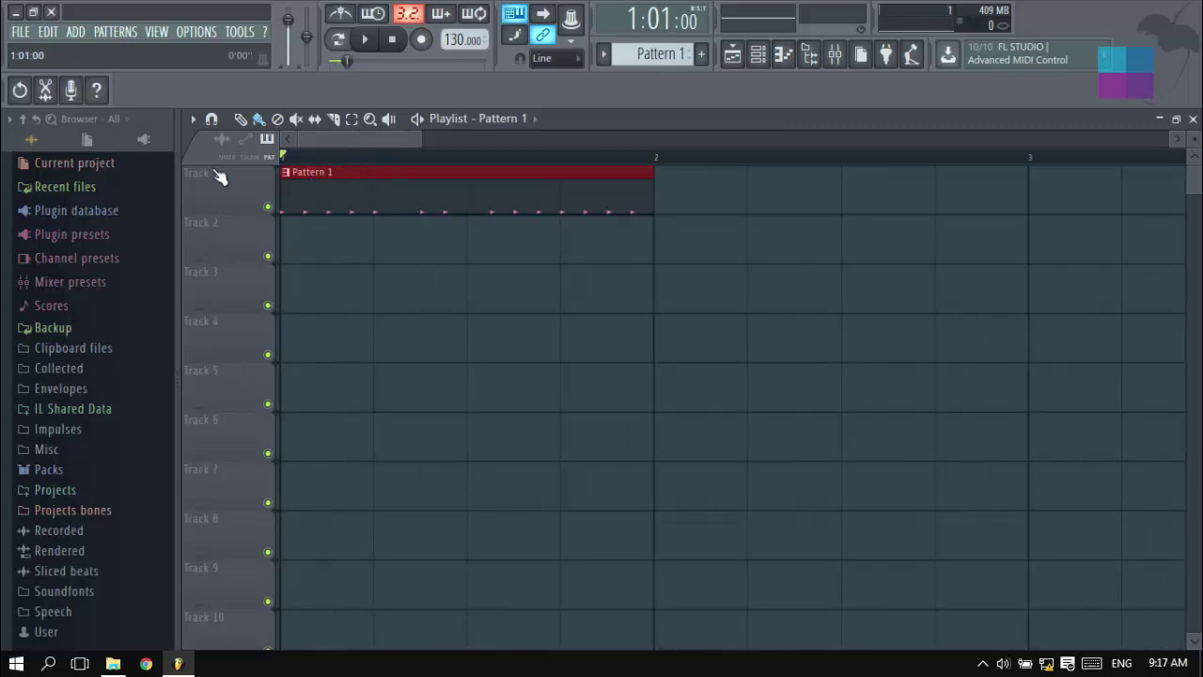
pyautogui.click(664, 187)
pyautogui.scroll(-5, 669, 201)
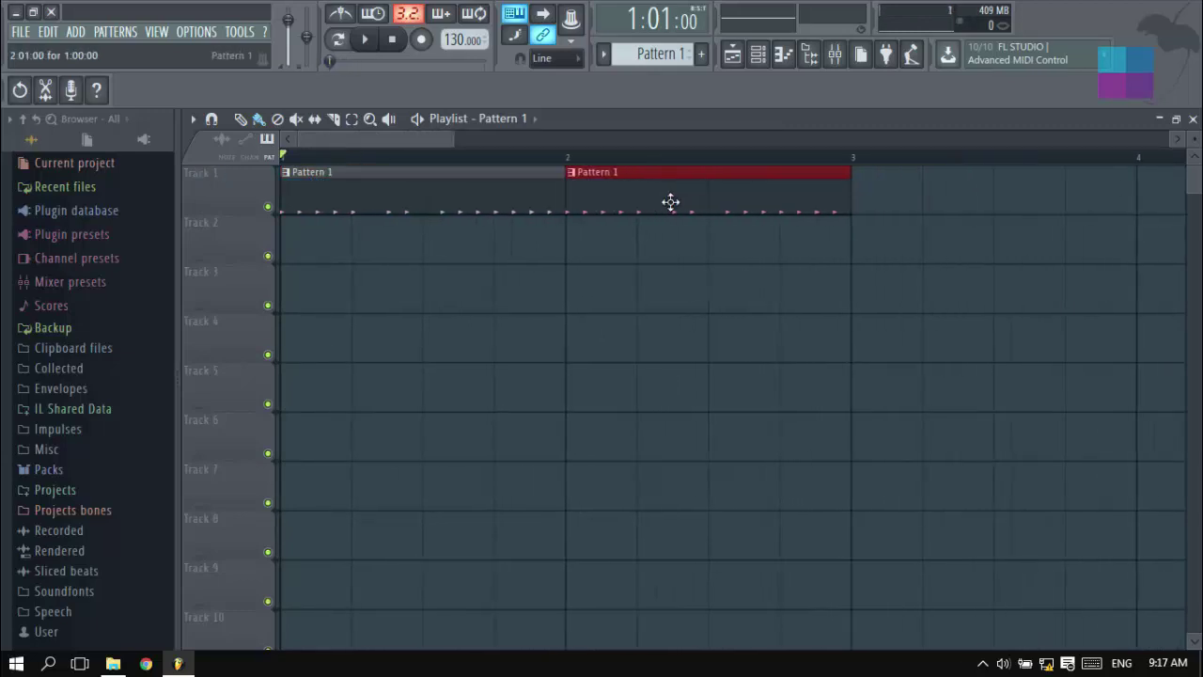
pyautogui.click(529, 195)
pyautogui.click(636, 181)
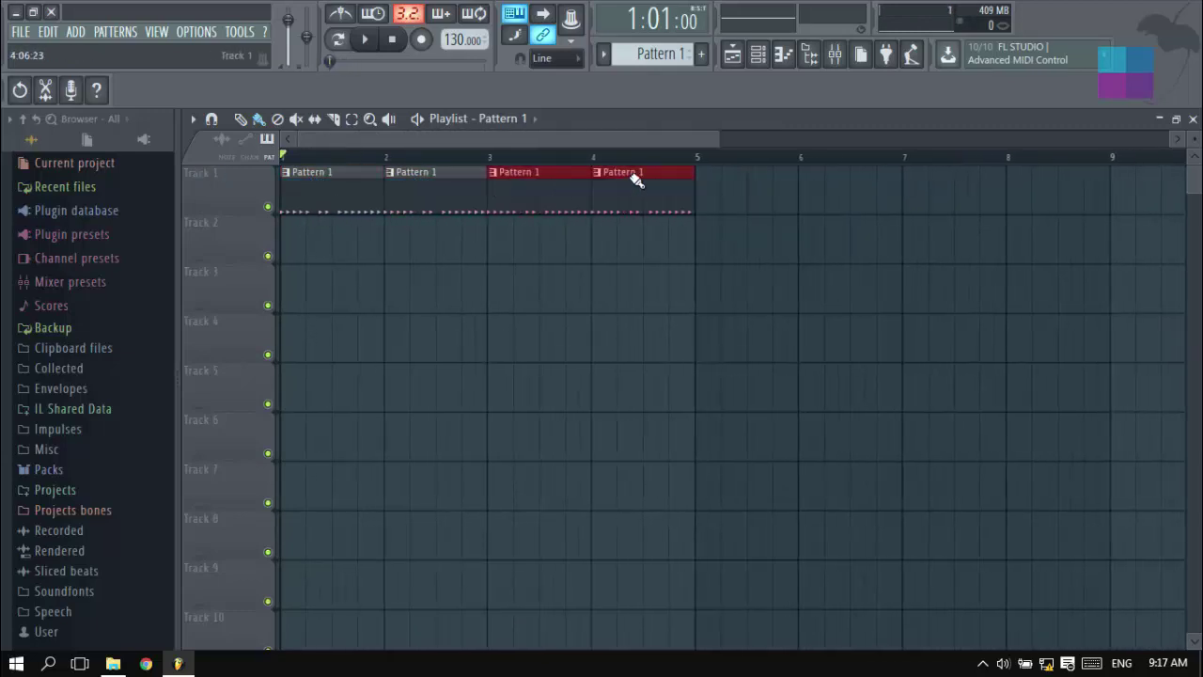
# Step: Shrink the playlist, try out Gross Beat's mix level in the Master track, and create an automation clip for it
pyautogui.doubleClick(664, 119)
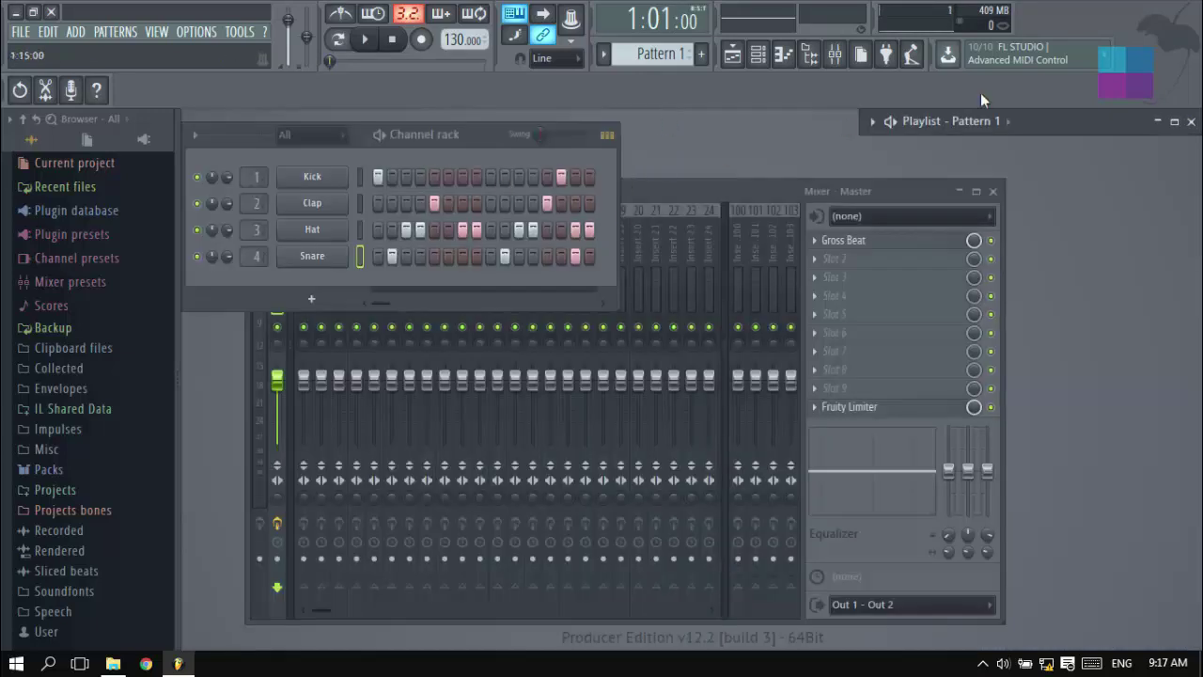
pyautogui.click(974, 242)
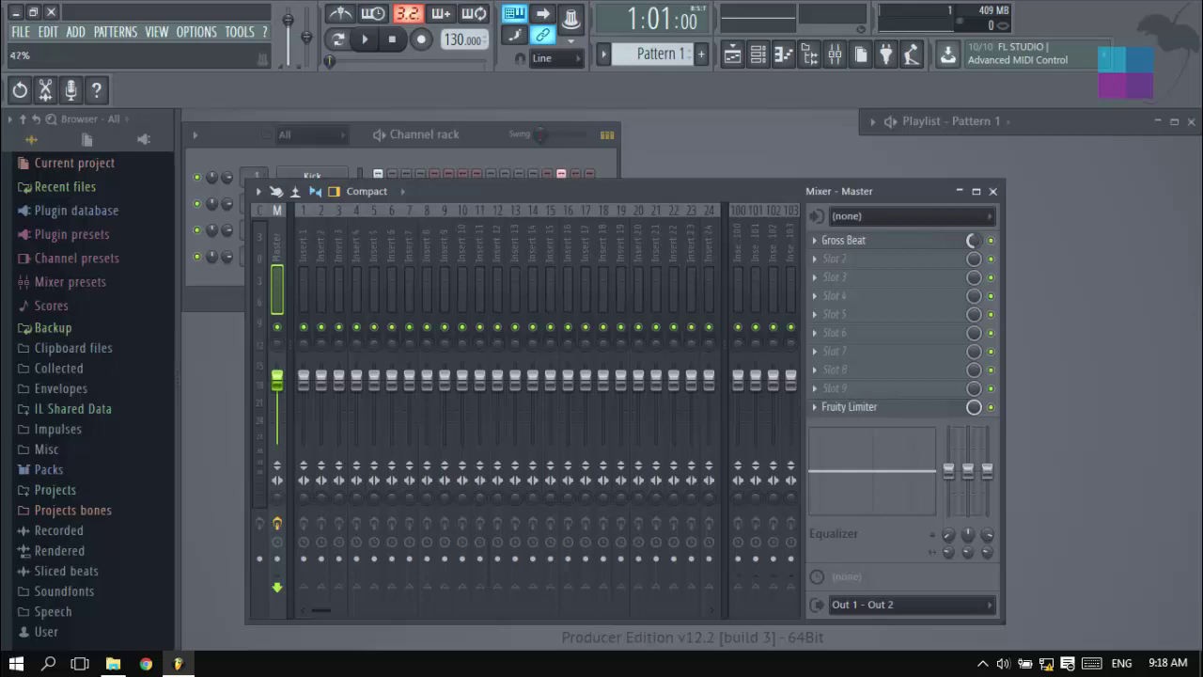
pyautogui.rightClick(974, 244)
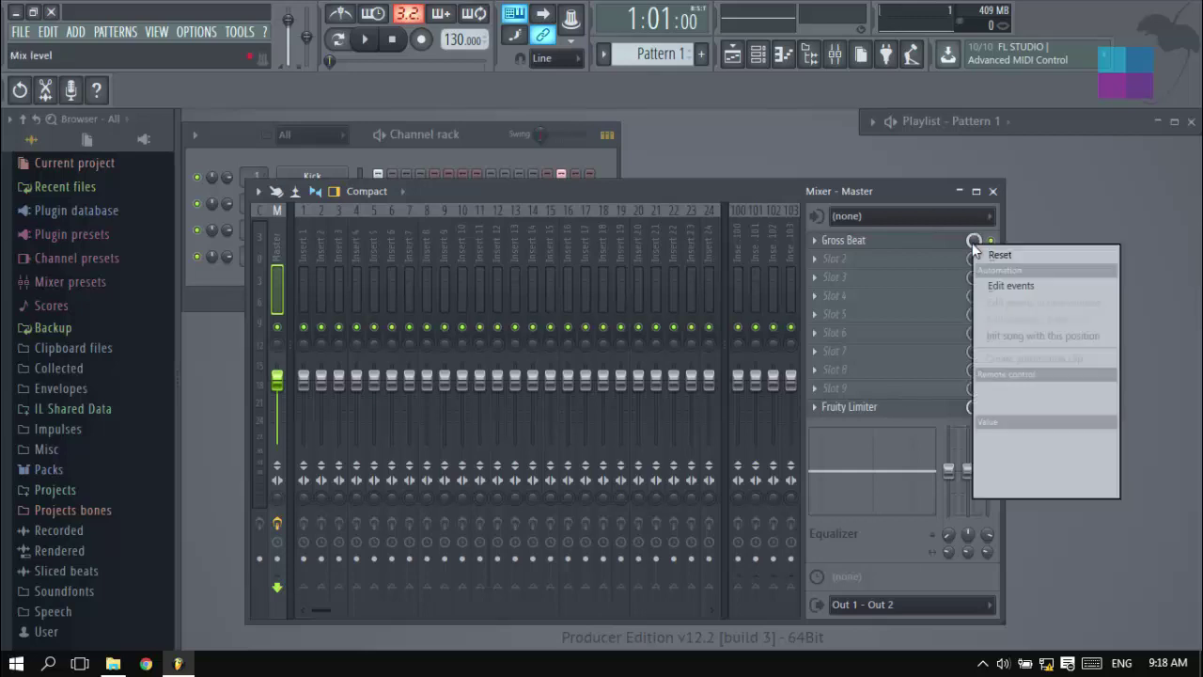
pyautogui.click(1031, 355)
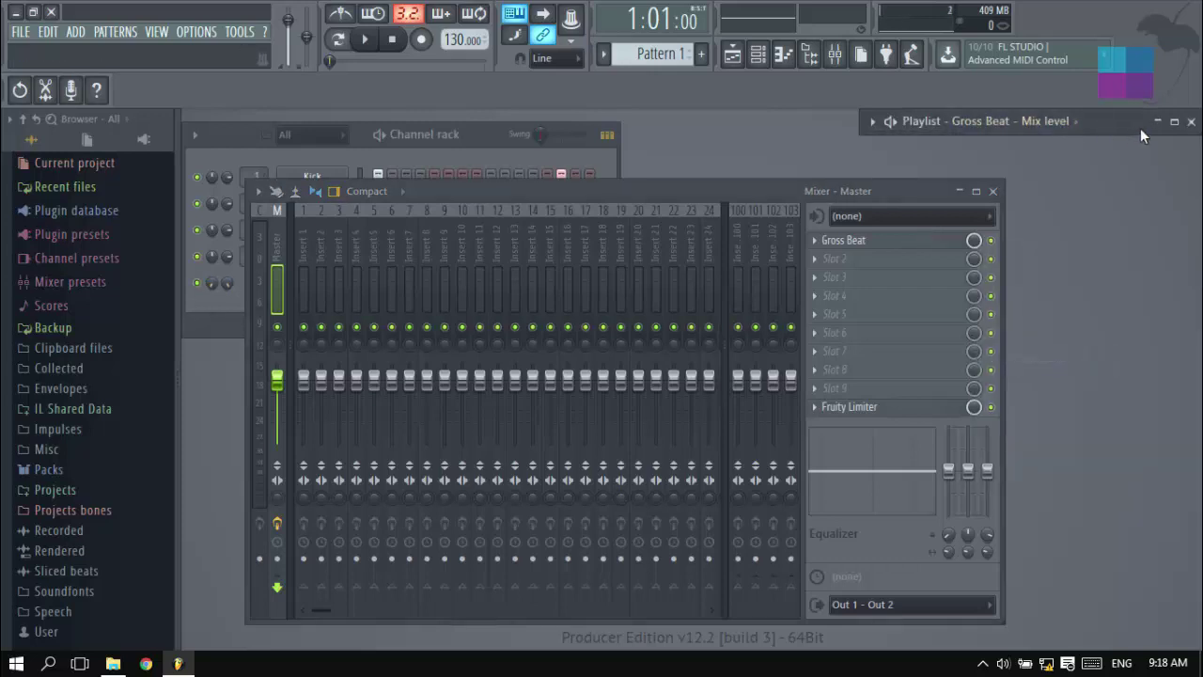
# Step: In the enlarged playlist, lower the Gross Beat mix level envelope's start point to the bottom, with a curve rising towards bar 5
pyautogui.click(1175, 122)
pyautogui.scroll(4, 414, 218)
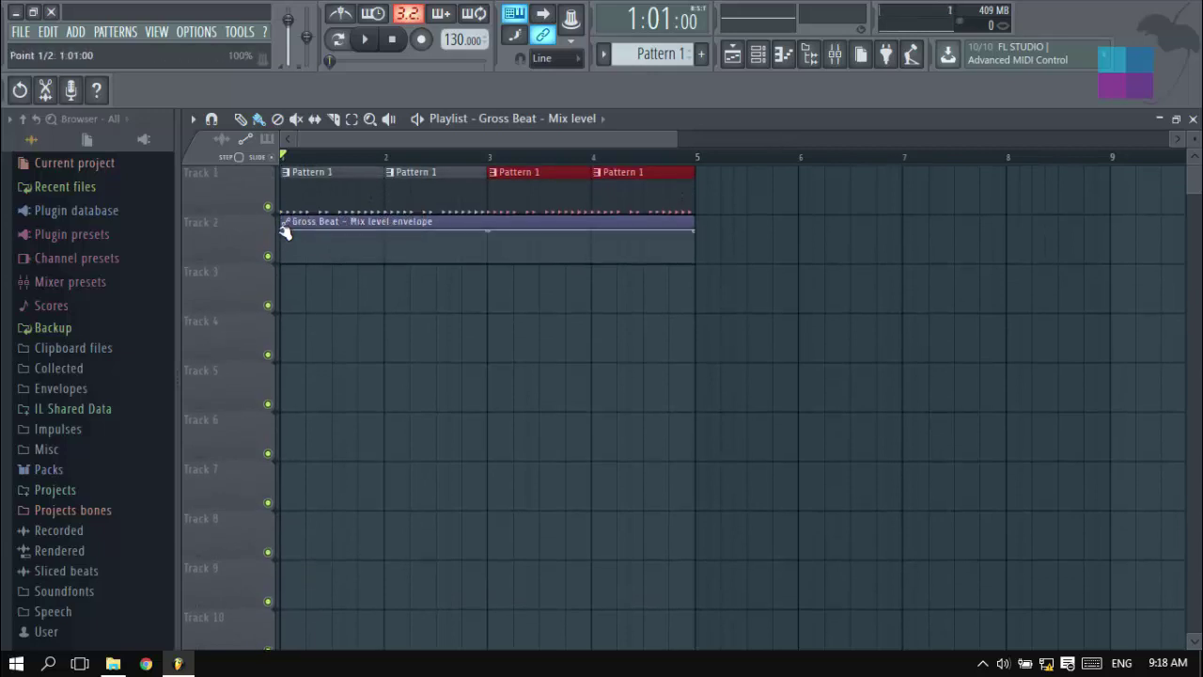
pyautogui.moveTo(285, 231); pyautogui.dragTo(285, 269)
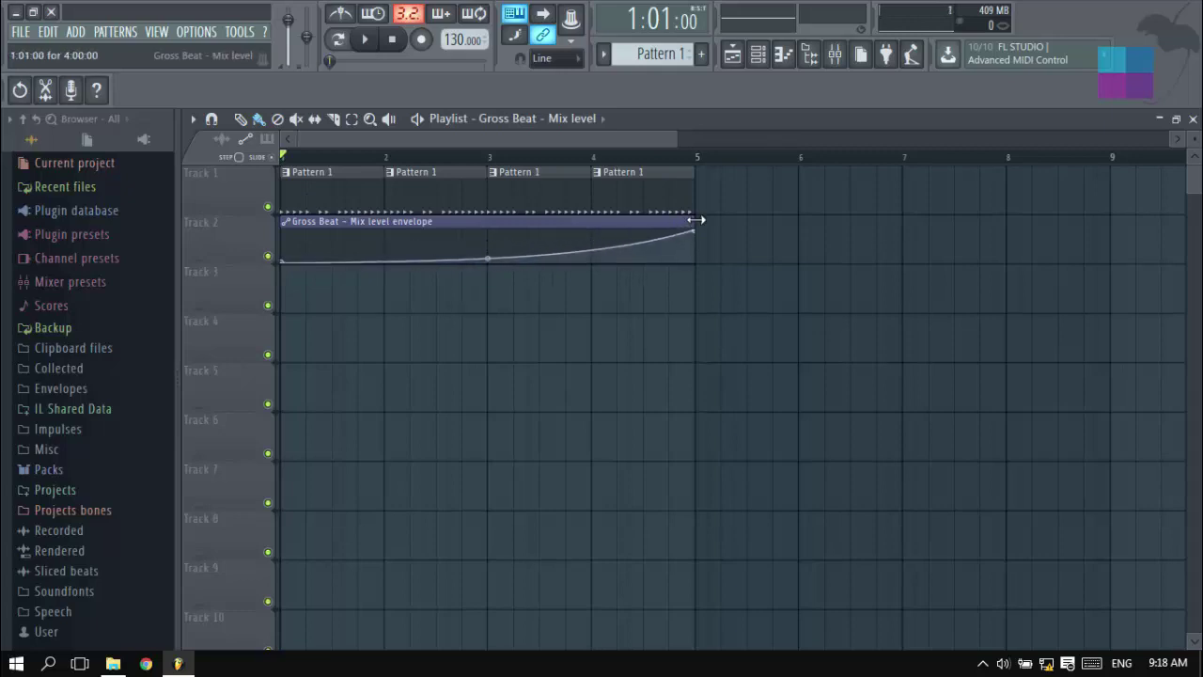
# Step: Add Pattern 1 clips in bars 5 and 6, then extend the mix level envelope to bar 7 with a 100% end point
pyautogui.moveTo(701, 192); pyautogui.dragTo(819, 190)
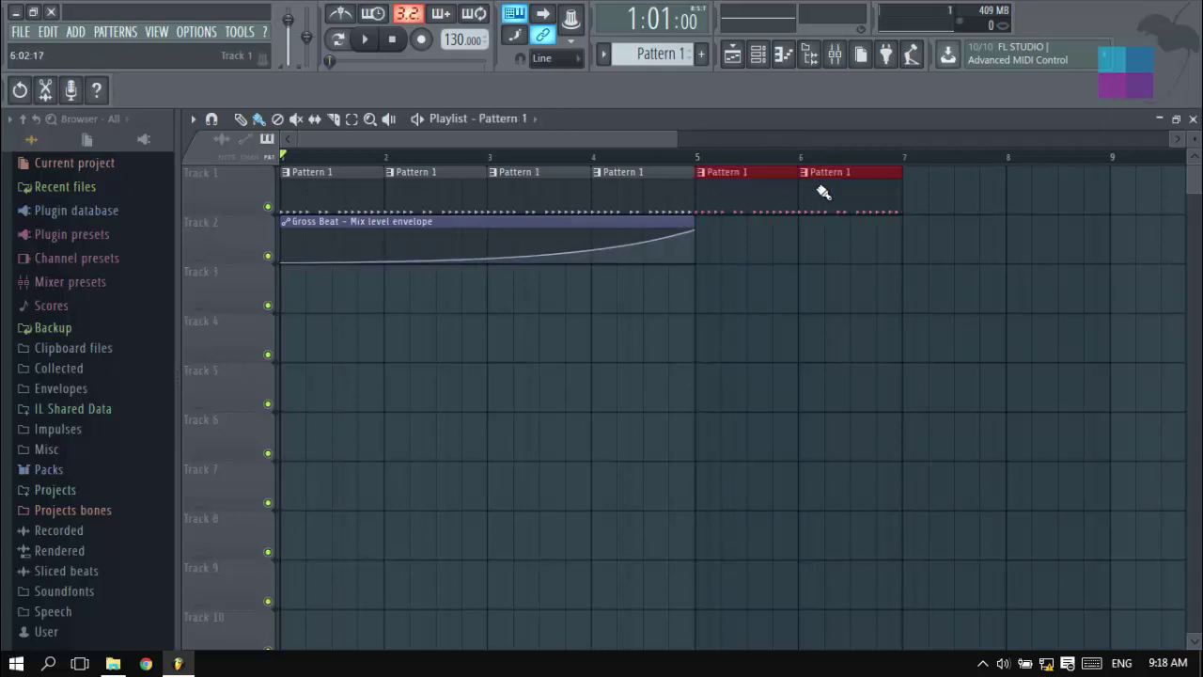
pyautogui.moveTo(688, 223); pyautogui.dragTo(852, 218)
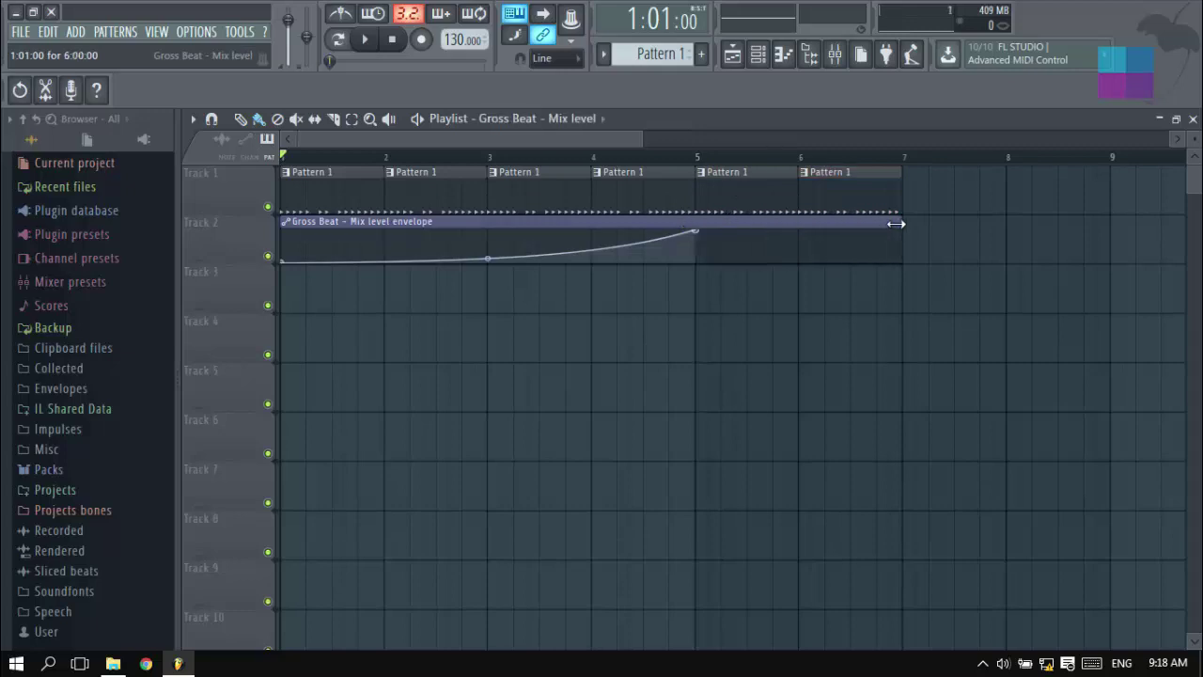
pyautogui.rightClick(878, 241)
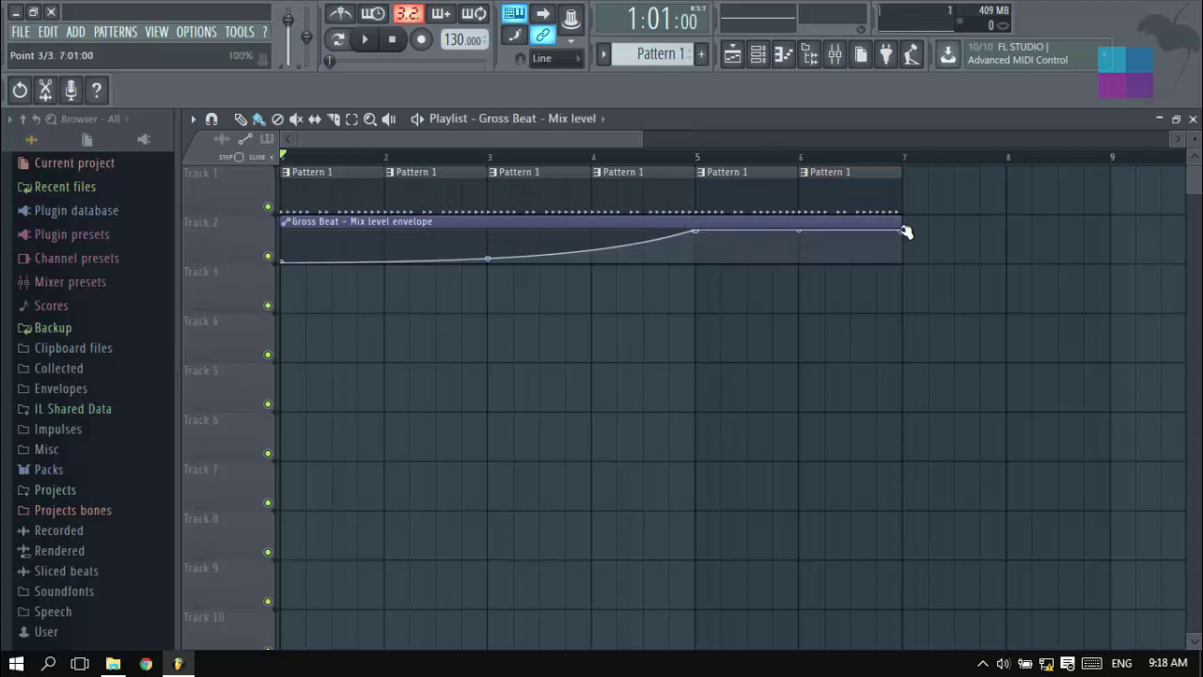
# Step: Dismiss the Save As dialog, play the arrangement to hear the Gross Beat mix level automation, and stop playback
pyautogui.hotkey('ctrl', 's')
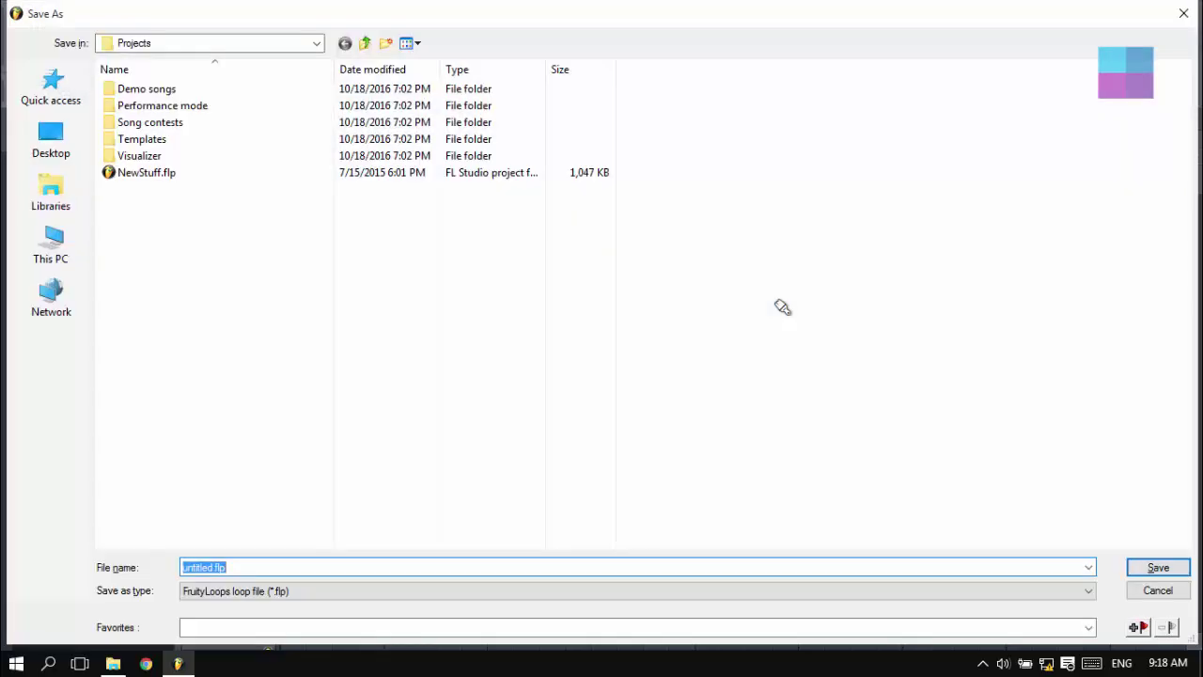
pyautogui.press('Escape')
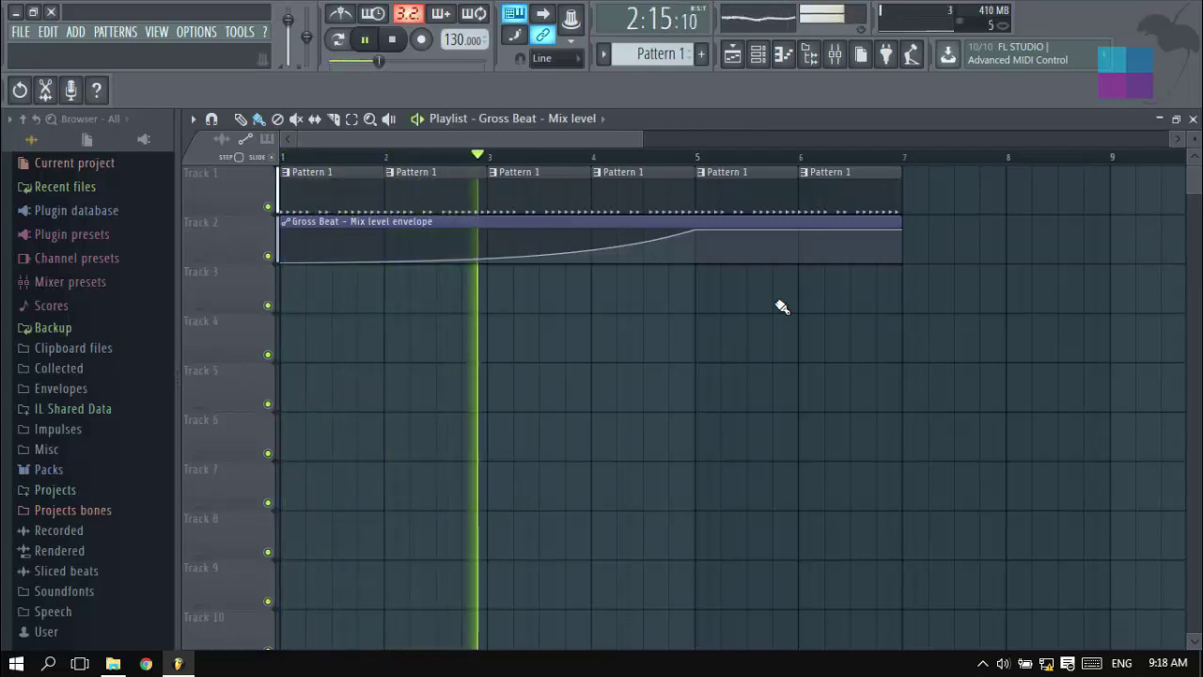
pyautogui.press('XF86AudioRaiseVolume')
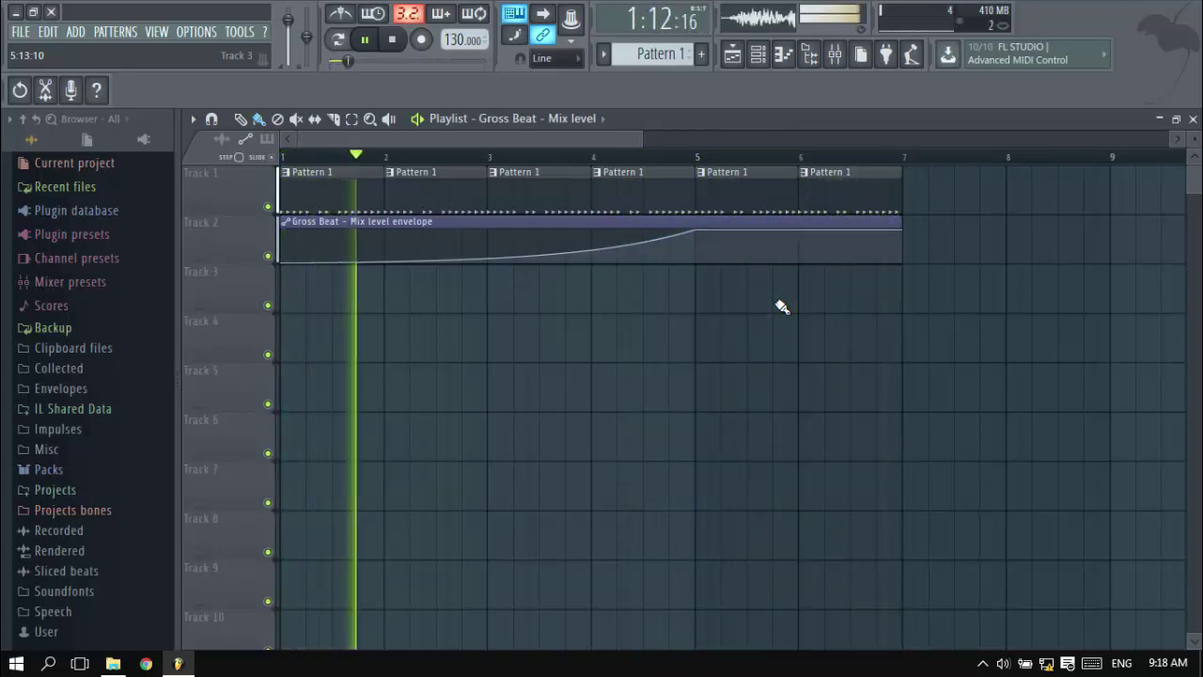
pyautogui.press('space')
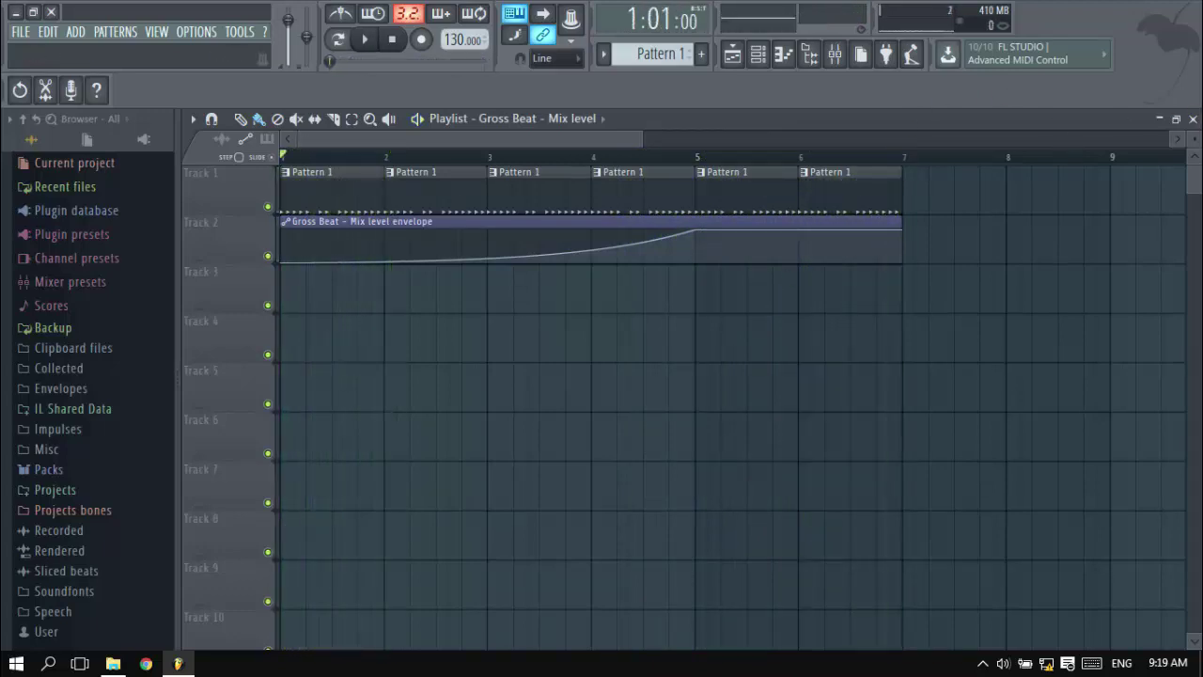
# Step: Shrink the playlist again and reposition the mixer window in the workspace
pyautogui.click(1191, 122)
pyautogui.moveTo(547, 183); pyautogui.dragTo(808, 192)
pyautogui.click(528, 164)
pyautogui.moveTo(696, 189); pyautogui.dragTo(494, 166)
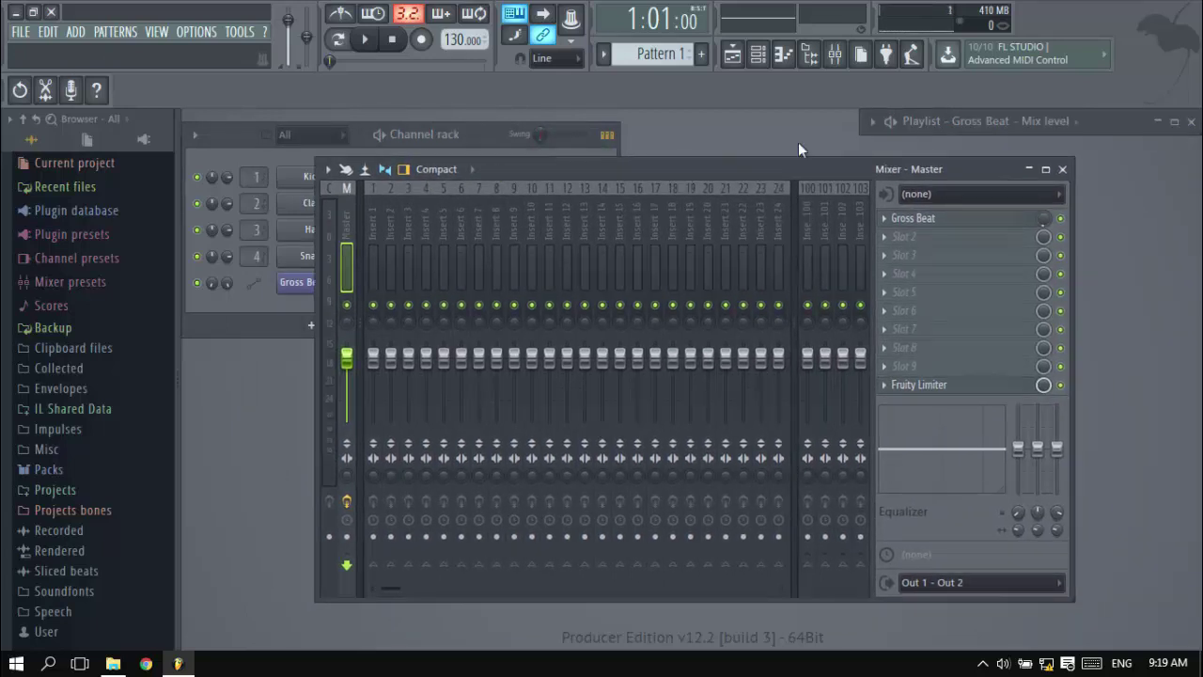